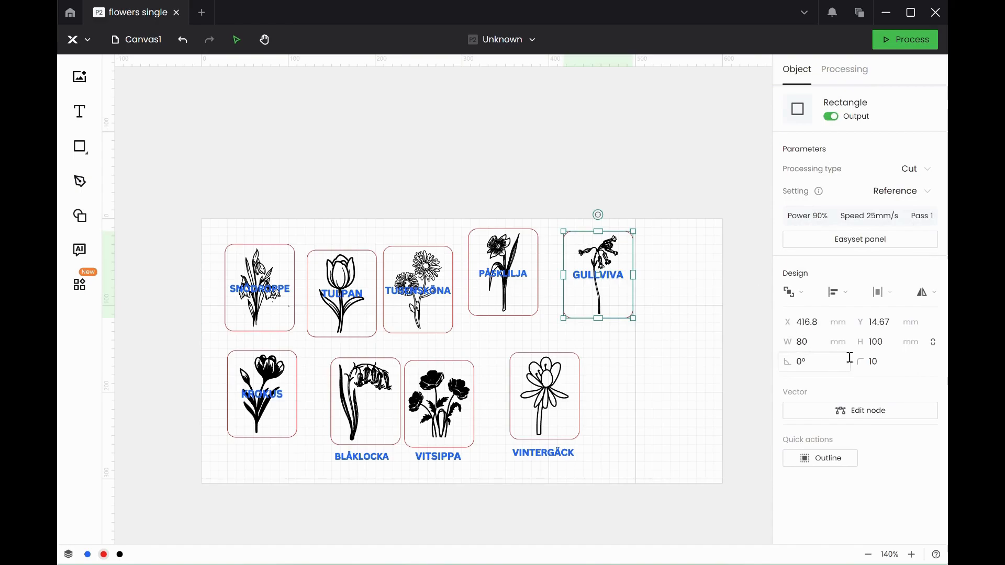
Centre the BLÅKLOCKA text, flower and frame on each other horizontally and vertically, and move the card closer to the KROKUS card
click(655, 330)
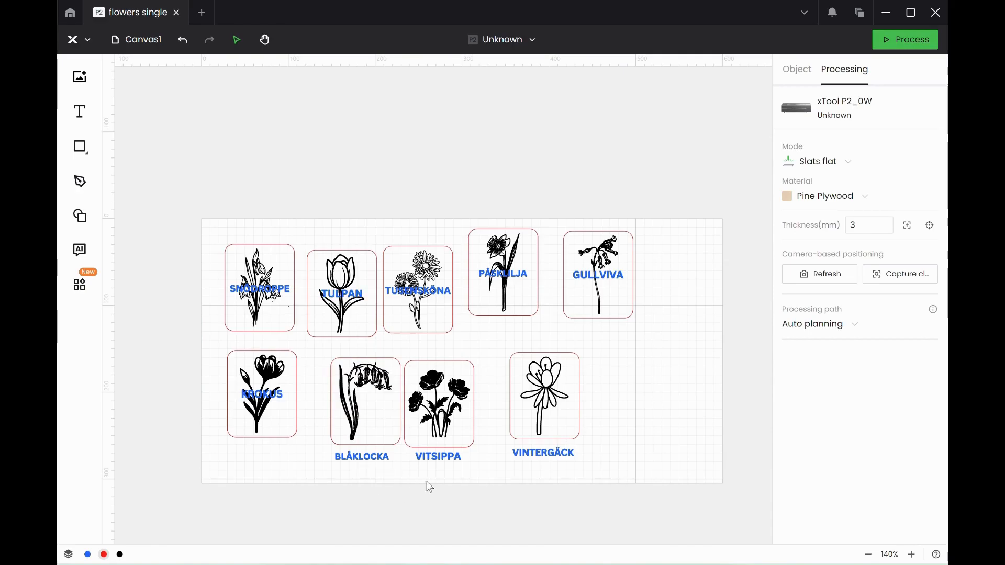
drag(387, 473, 323, 357)
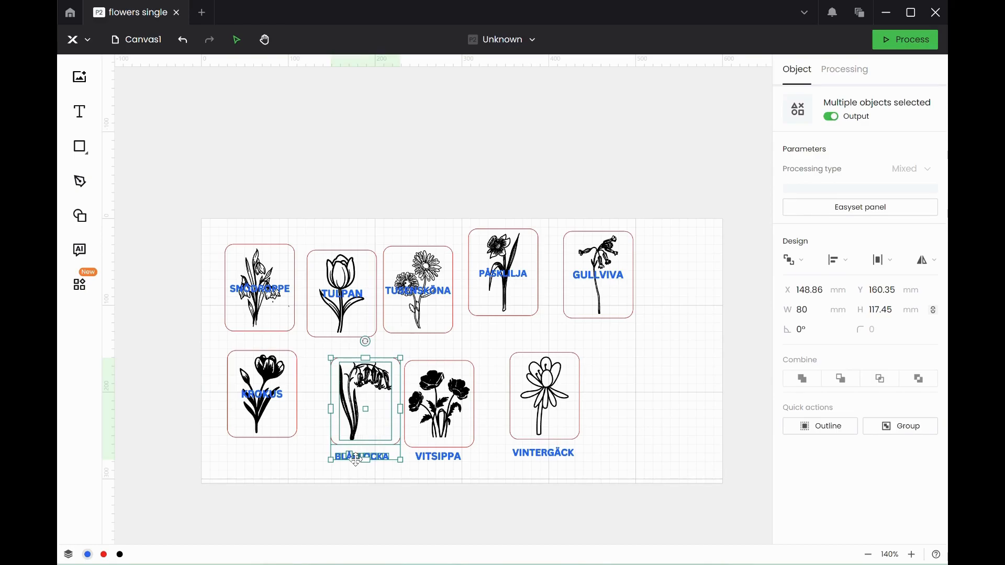
click(846, 269)
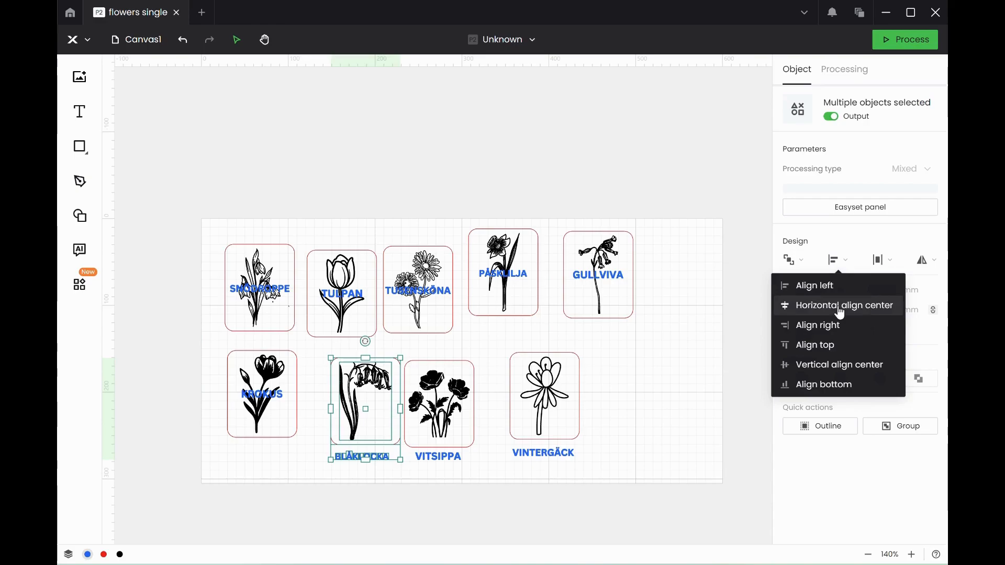
click(842, 313)
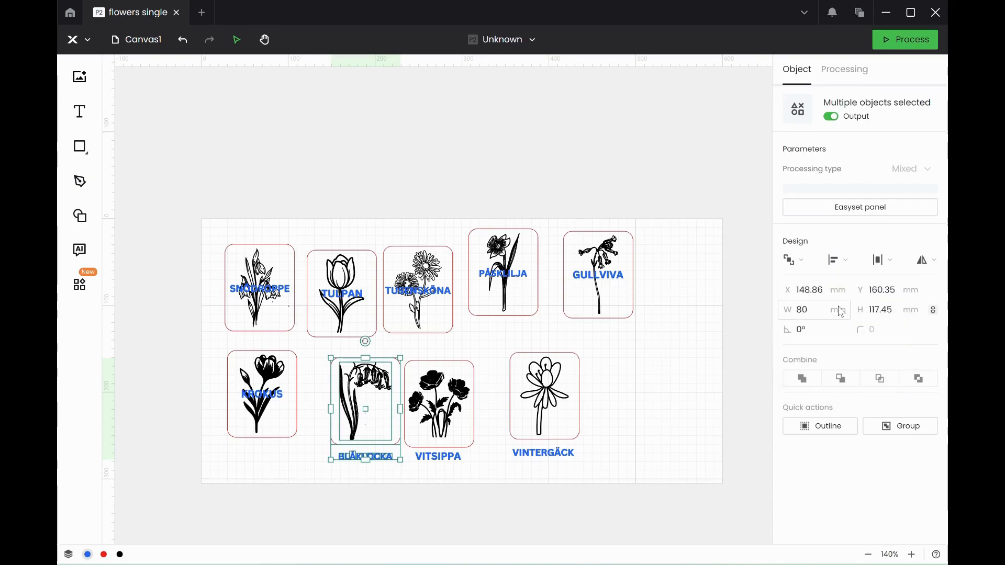
click(838, 260)
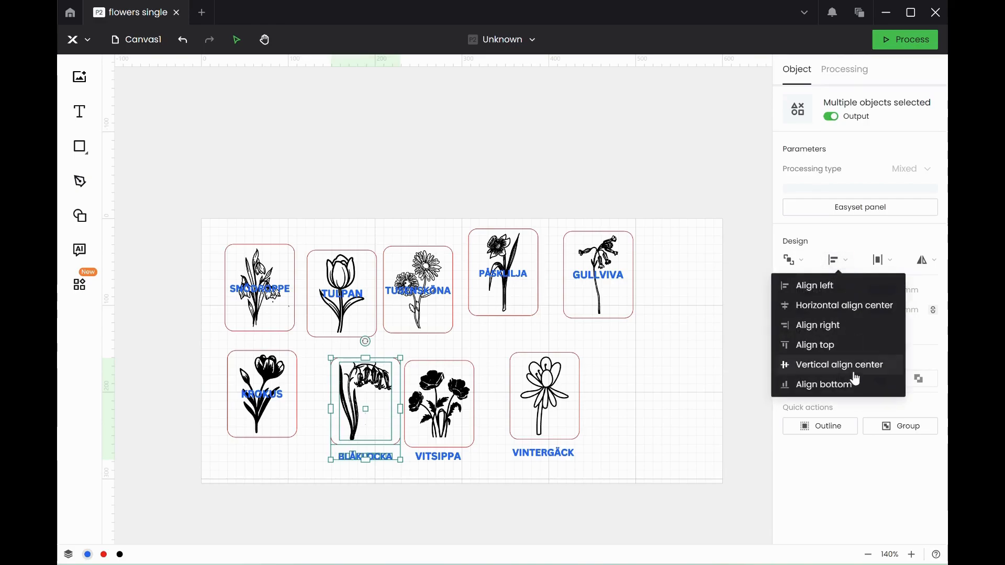
click(849, 370)
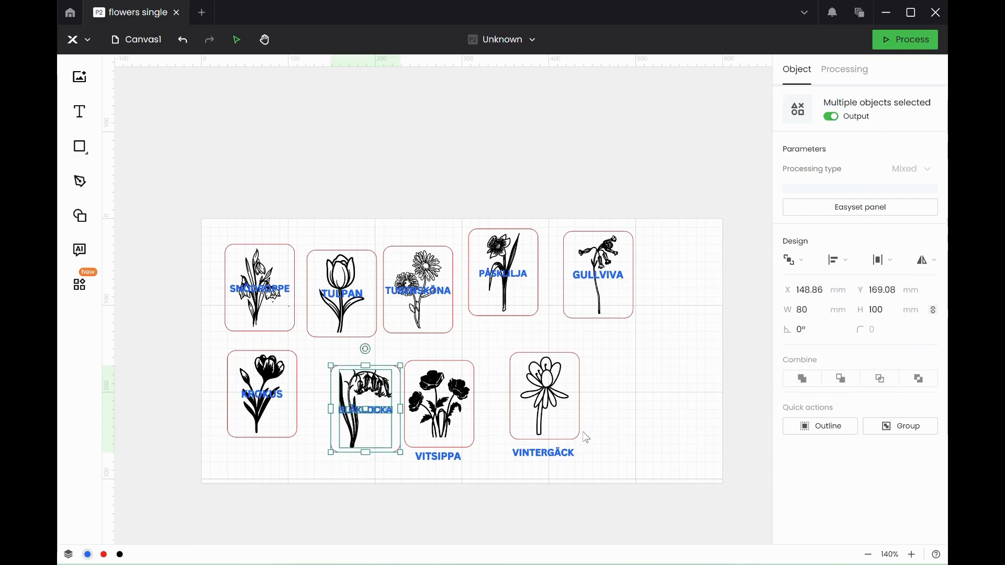
drag(392, 480, 364, 474)
click(363, 474)
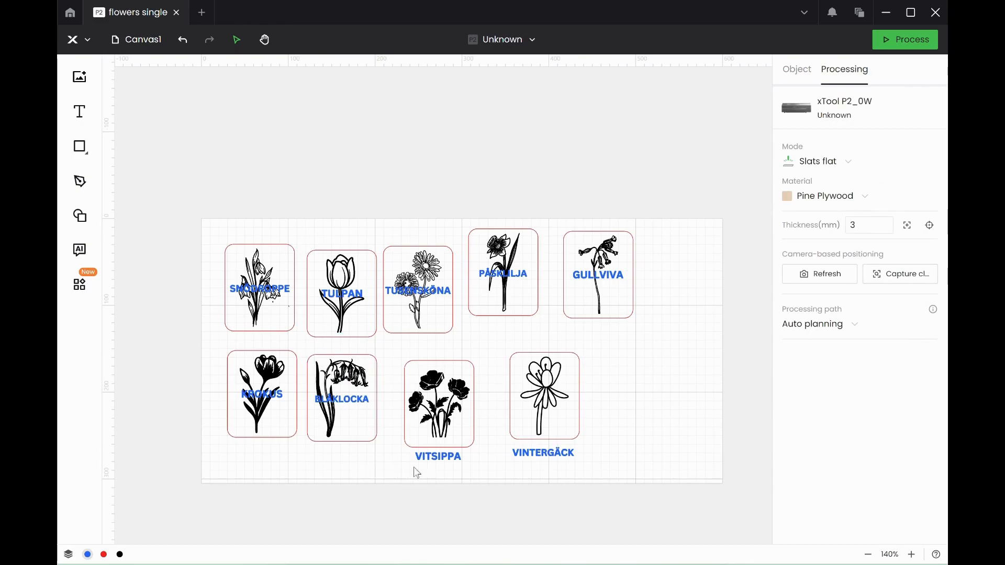
Ungroup the VITSIPPA text and move its final letter A away below the rest of the word
click(448, 460)
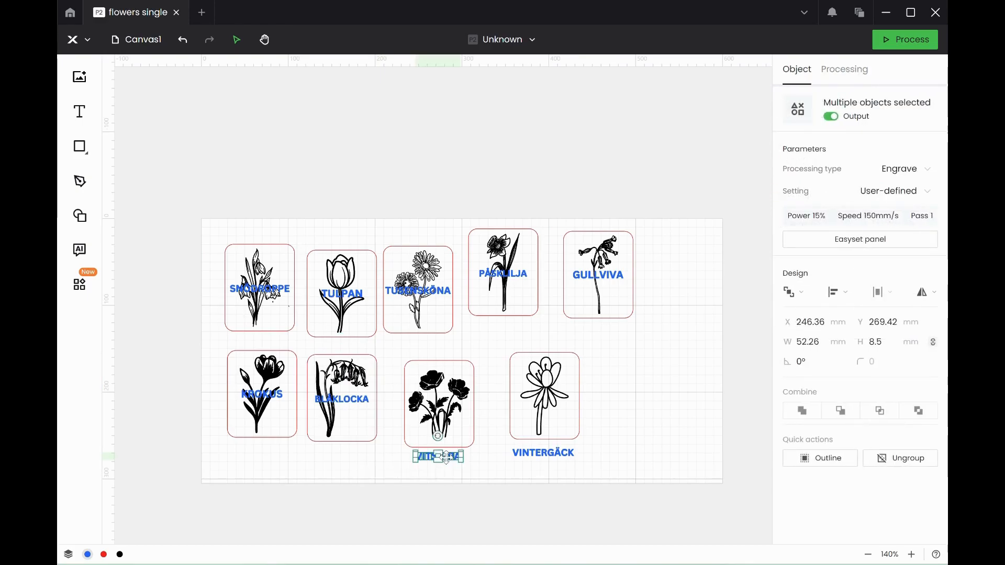
right_click(446, 459)
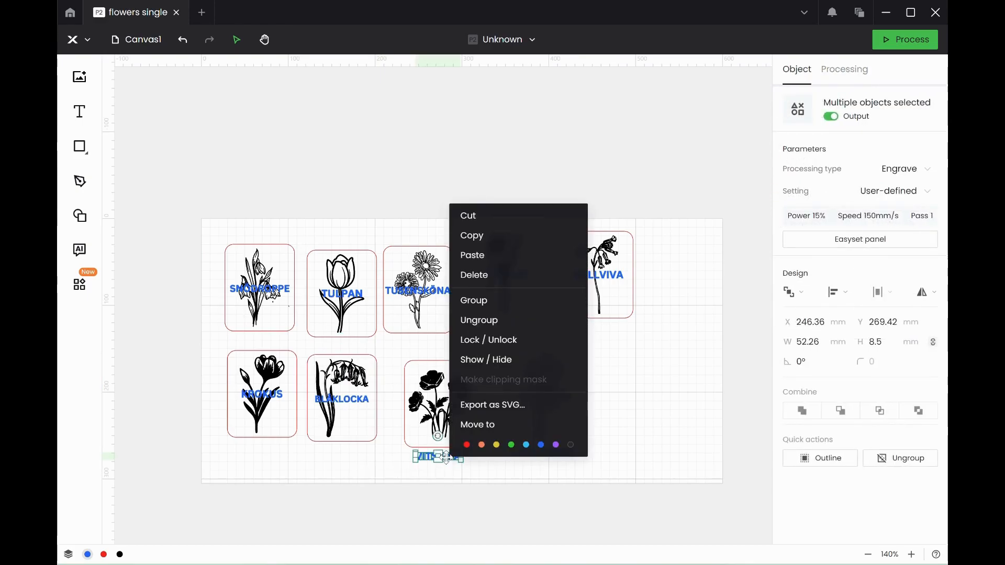
click(504, 326)
click(461, 502)
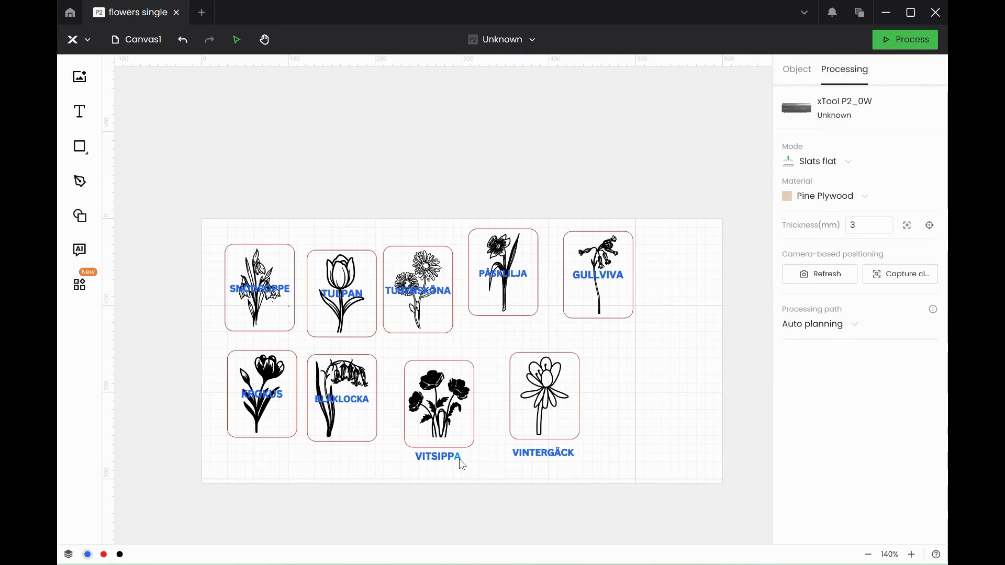
drag(463, 465, 482, 495)
click(438, 512)
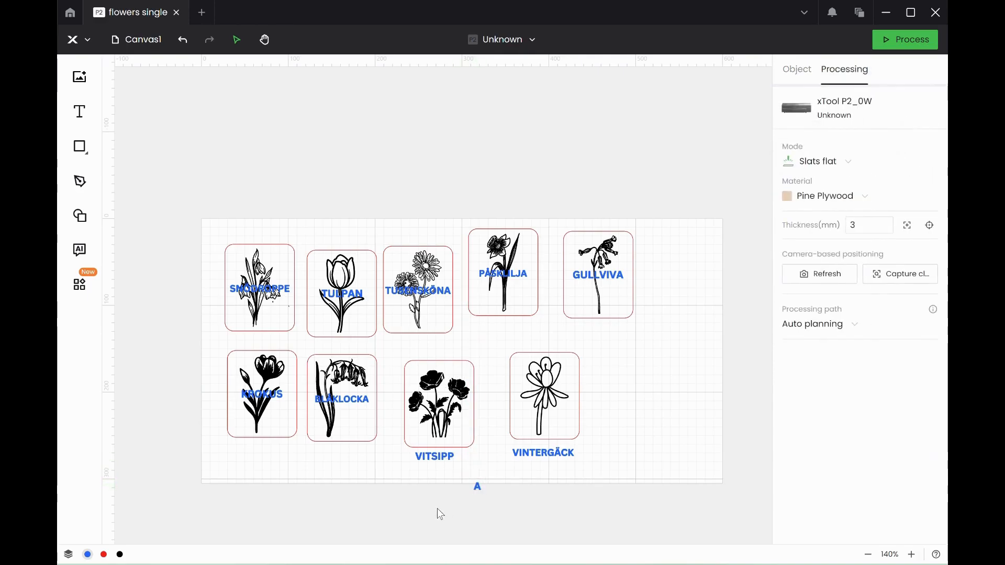
Try centring the ungrouped VITSIPPA letters with their flower and frame in both directions, and undo back to the intact word
drag(495, 497, 408, 452)
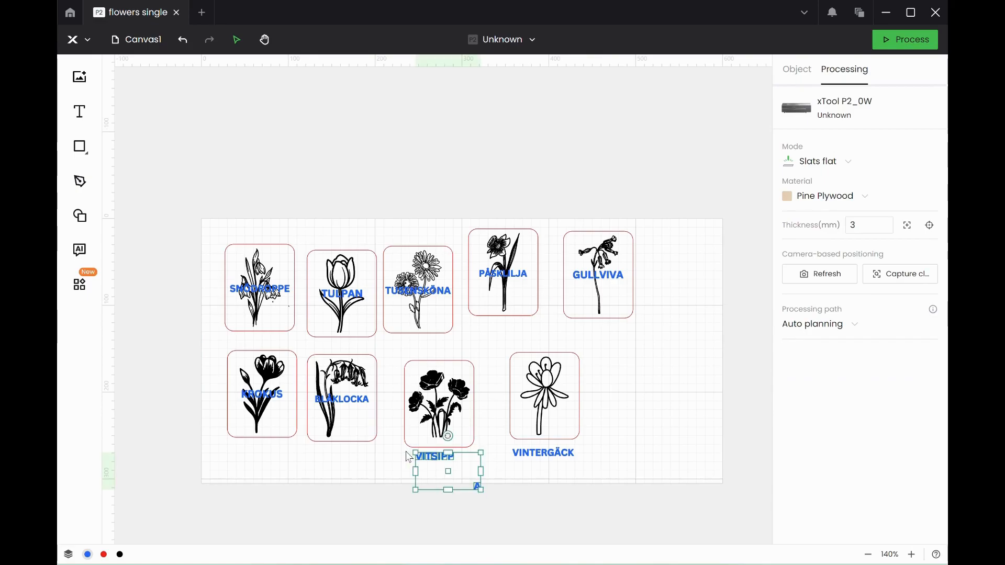
shift+click(429, 388)
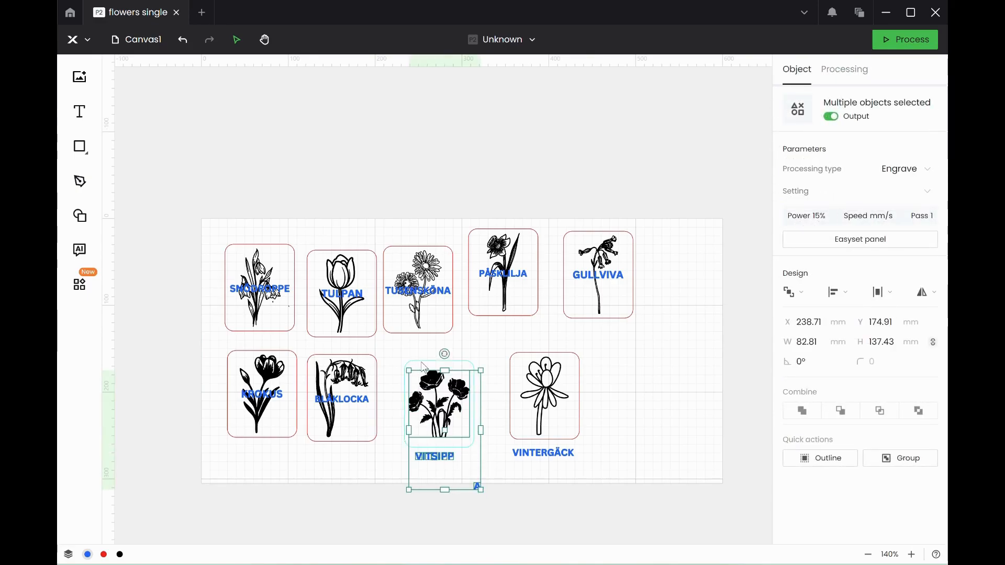
shift+click(424, 366)
click(836, 262)
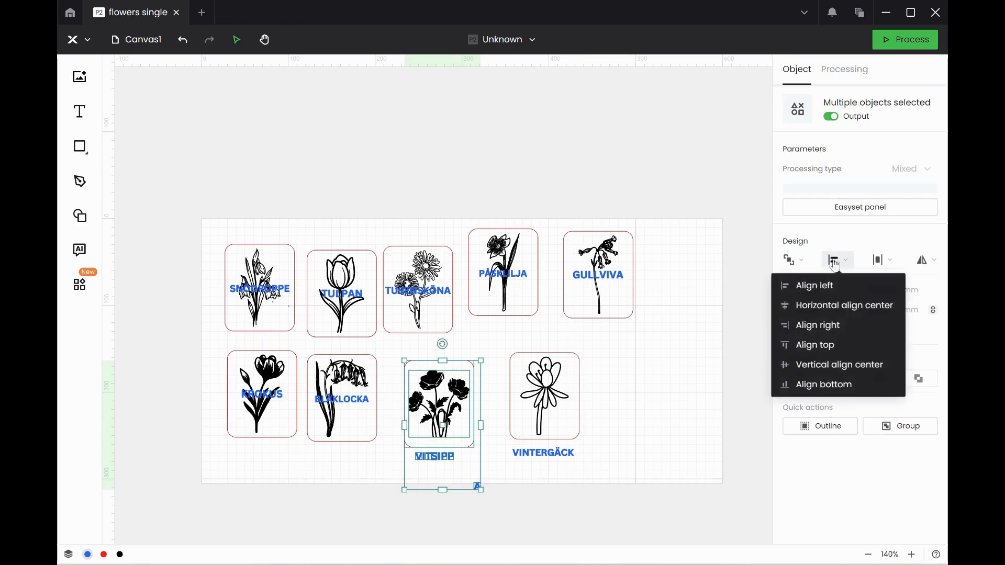
click(852, 306)
click(838, 261)
click(838, 368)
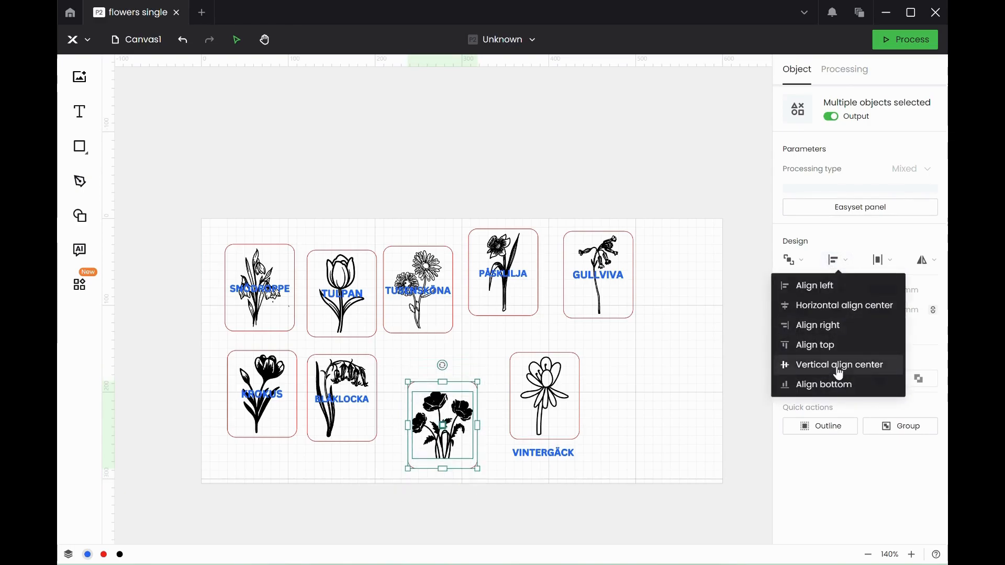
click(463, 514)
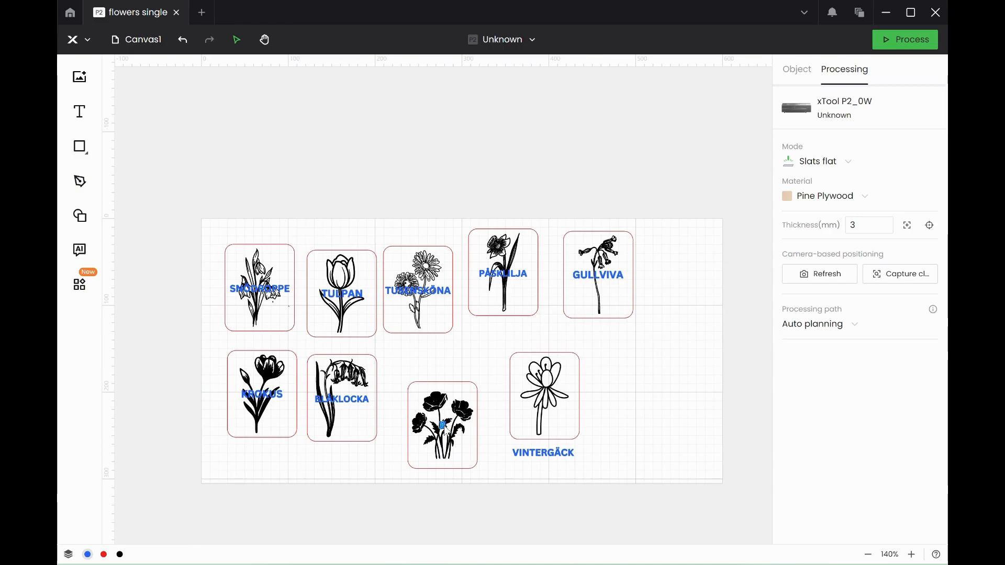
key(ctrl+z)
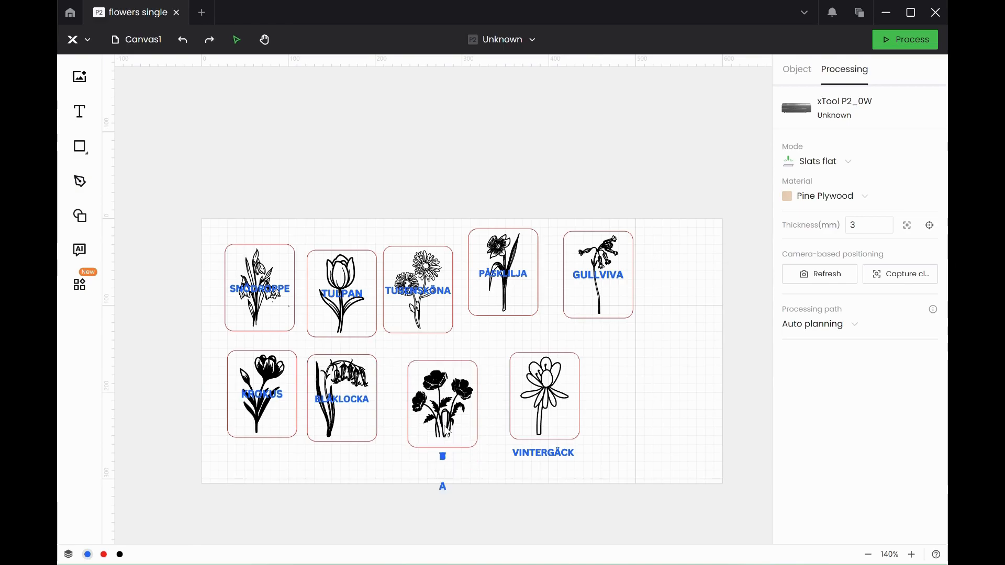
key(ctrl+z)
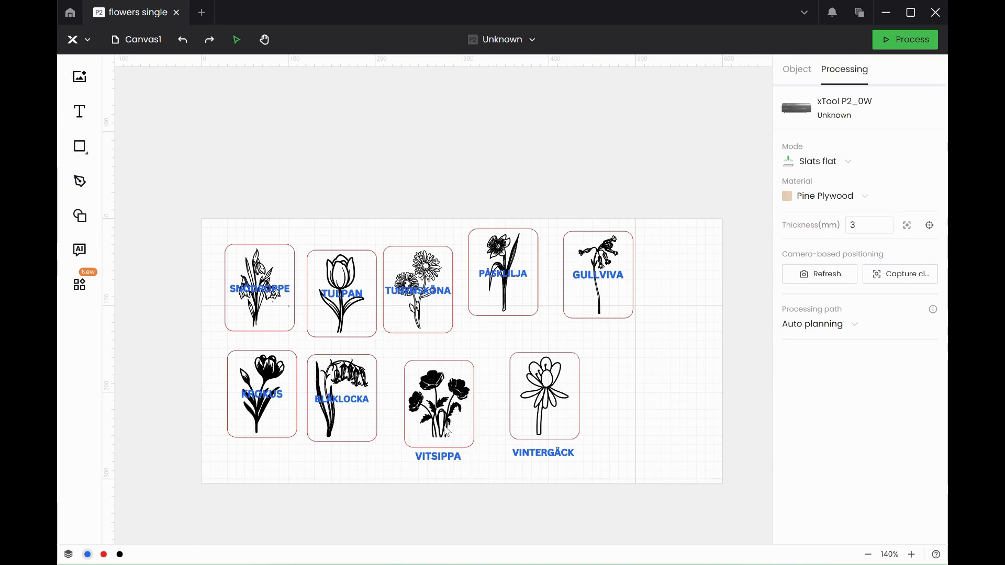
Group all the separate letters of VITSIPPA into one object
drag(472, 488, 405, 458)
click(424, 462)
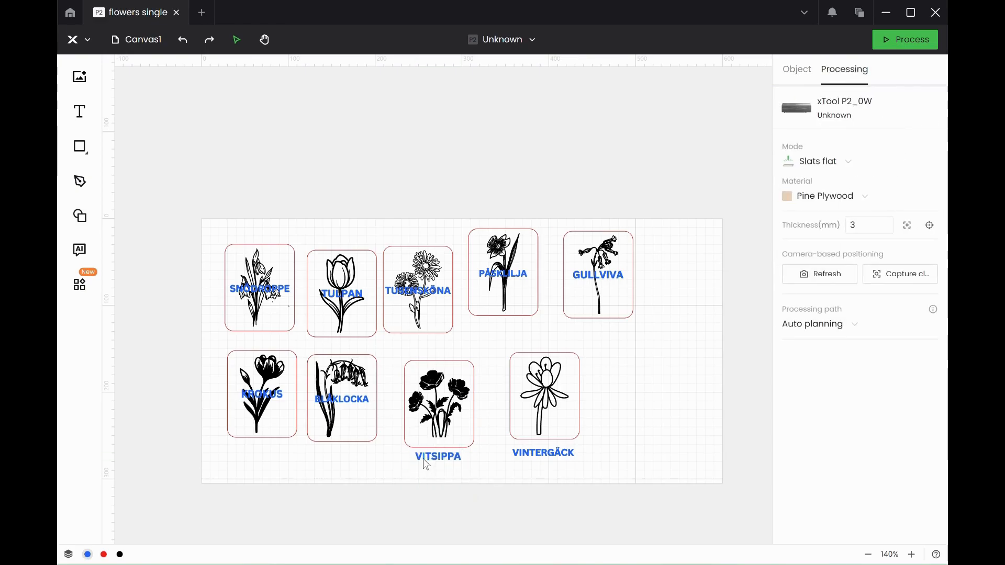
drag(468, 467, 416, 461)
right_click(422, 455)
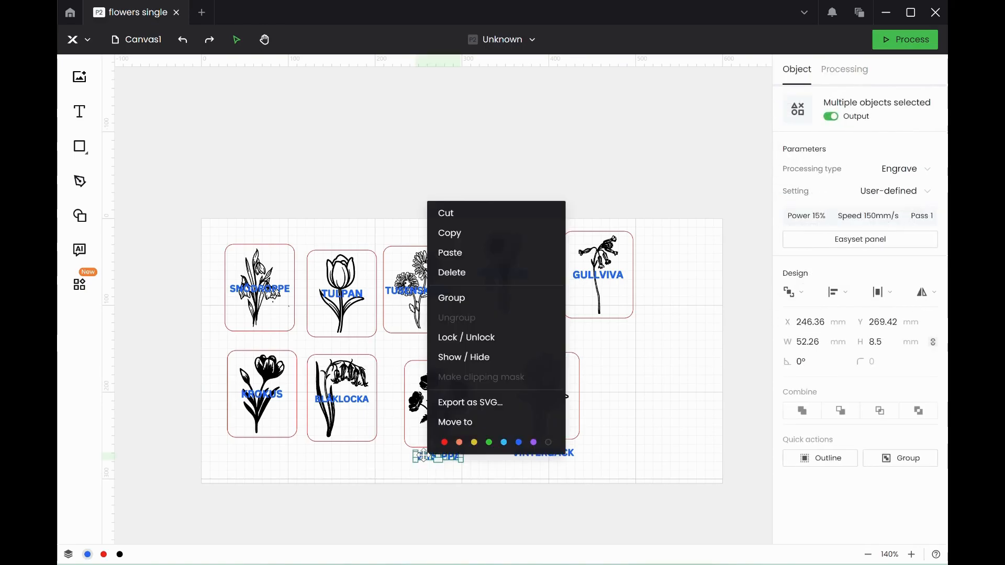
click(469, 309)
Centre the grouped VITSIPPA text, flower and frame on each other horizontally and vertically, and move the card closer to the BLÅKLOCKA card
click(453, 398)
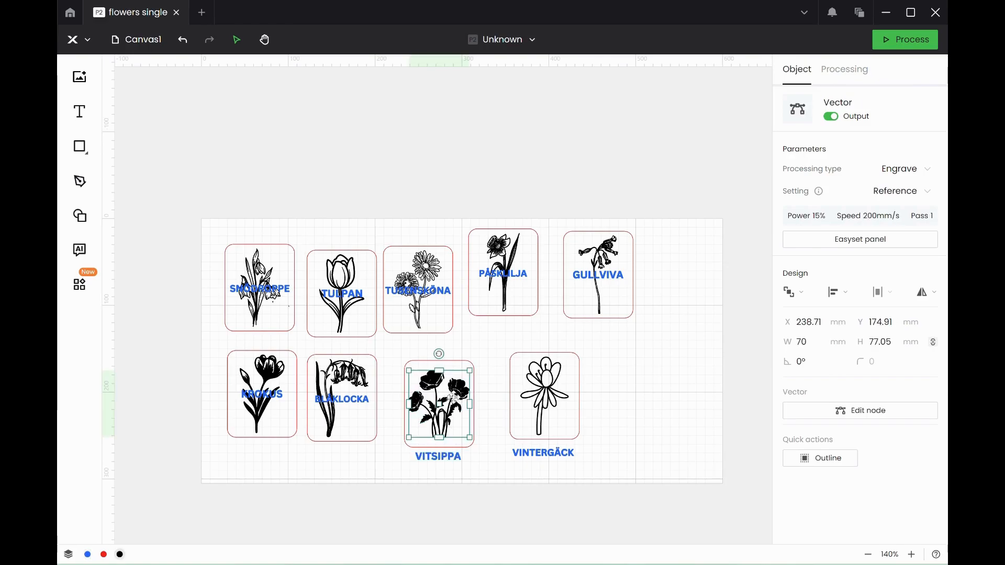
drag(474, 486, 401, 356)
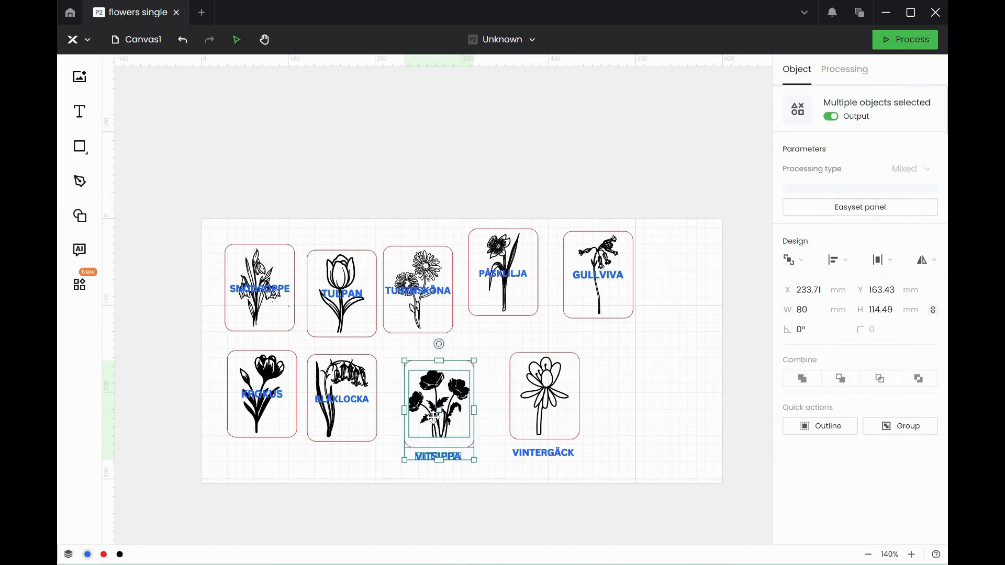
click(480, 493)
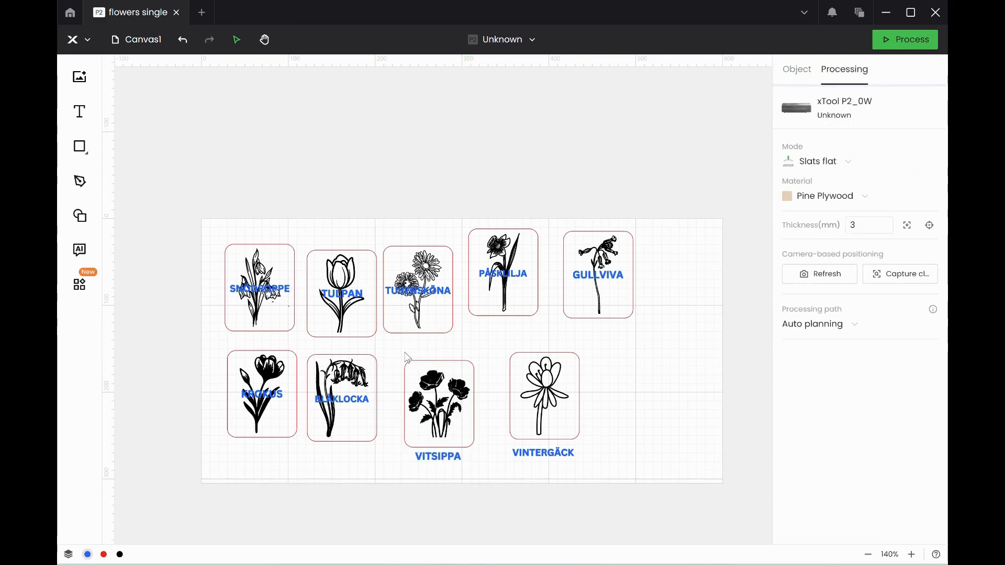
drag(404, 354, 480, 446)
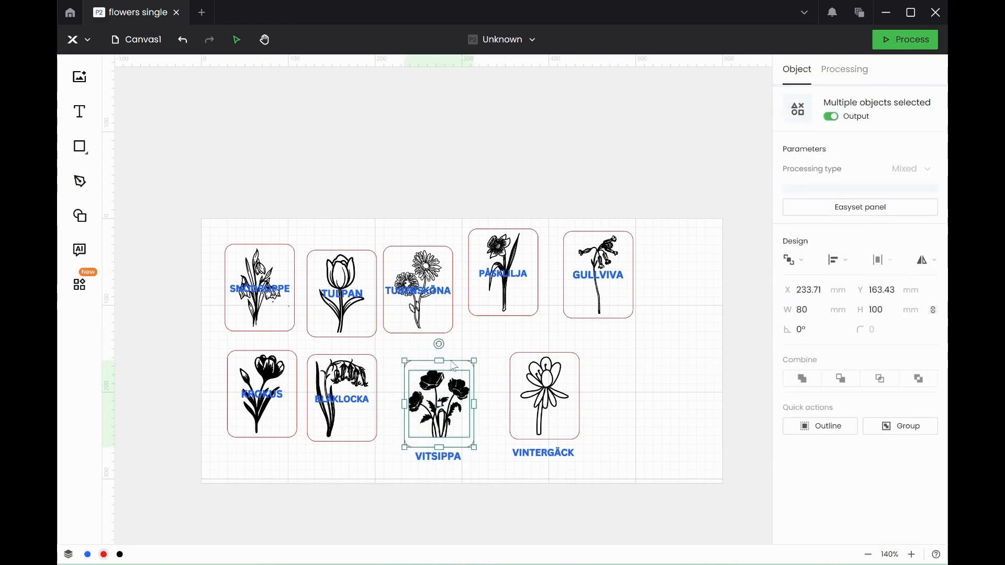
click(454, 370)
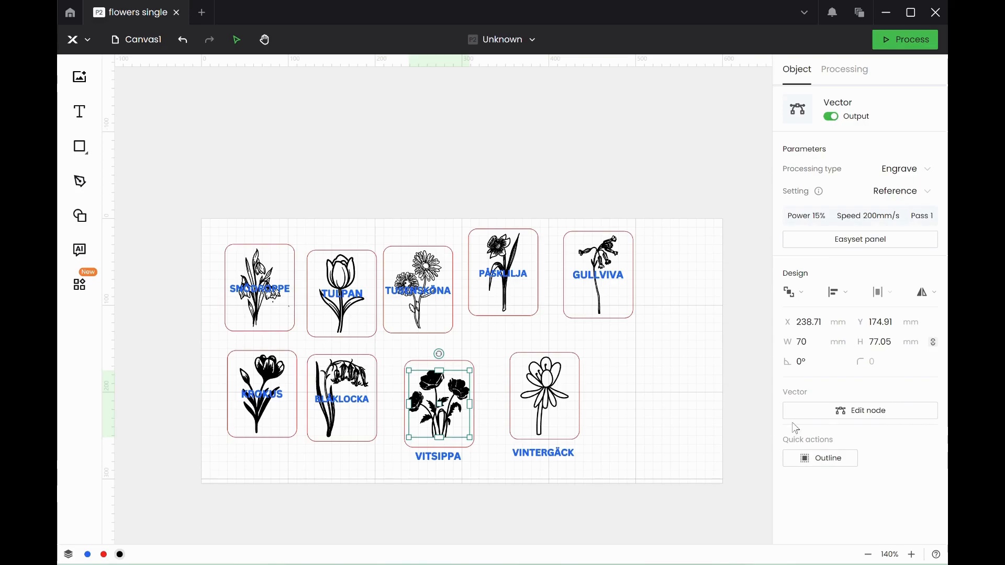
drag(480, 481, 397, 352)
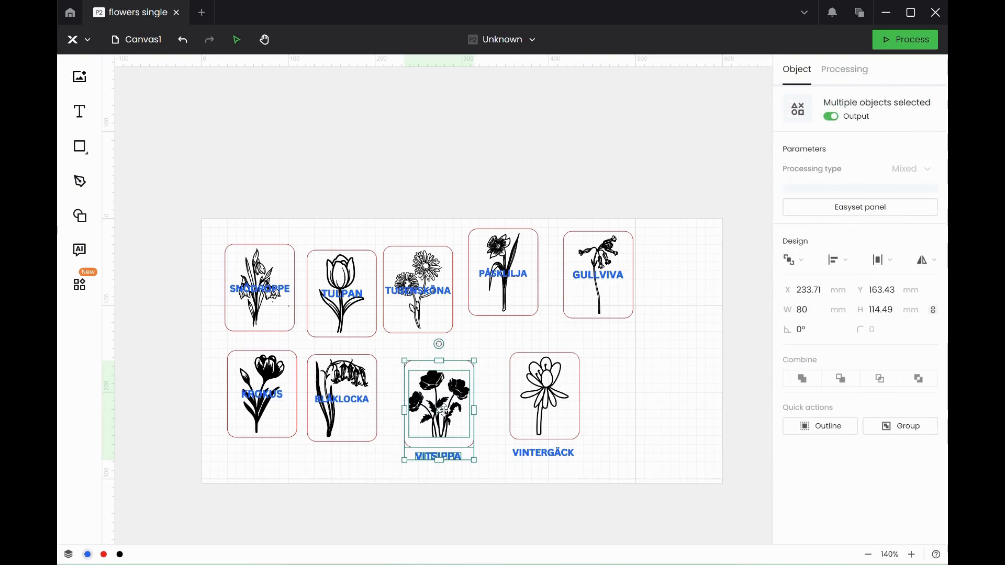
click(842, 262)
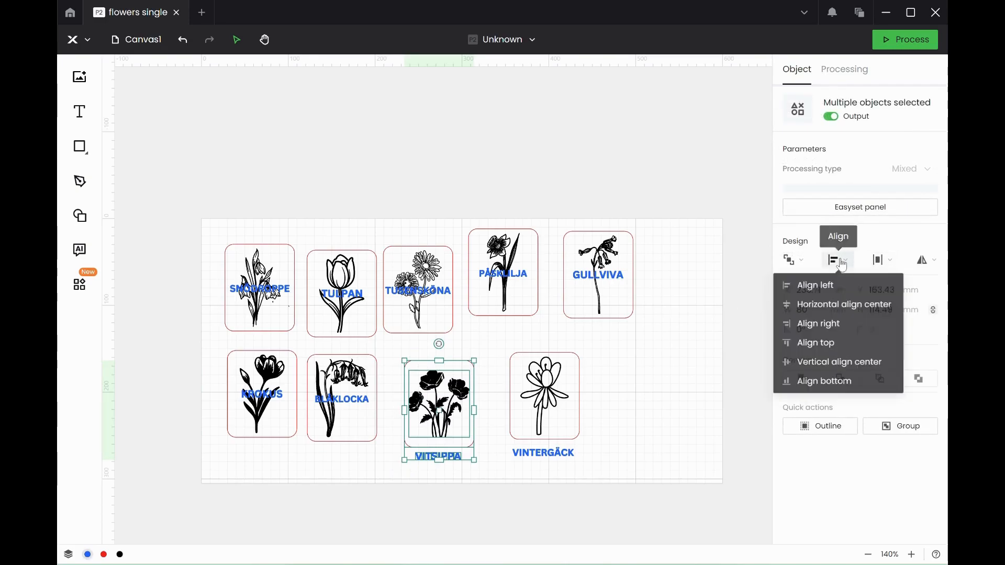
click(855, 309)
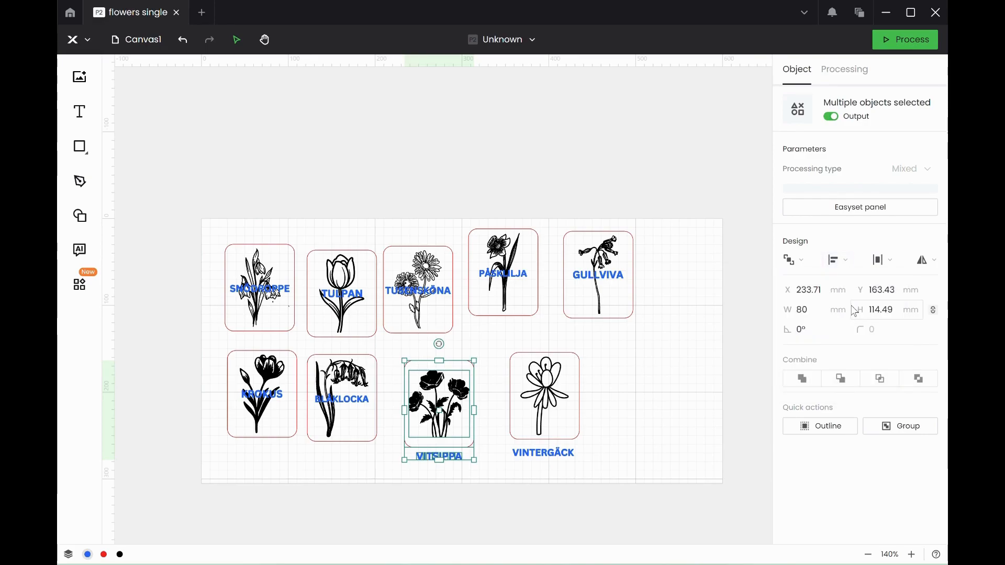
click(841, 261)
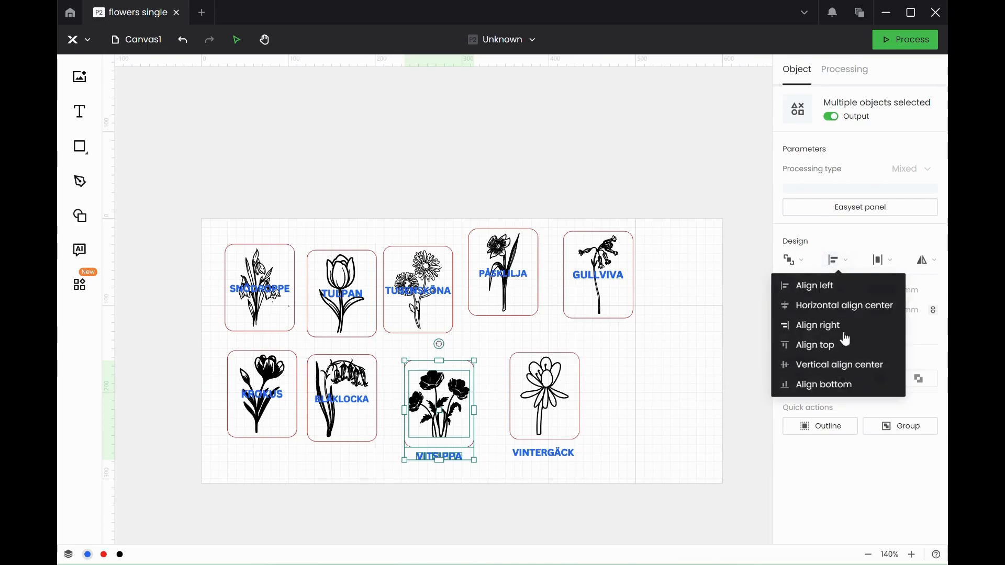
click(846, 369)
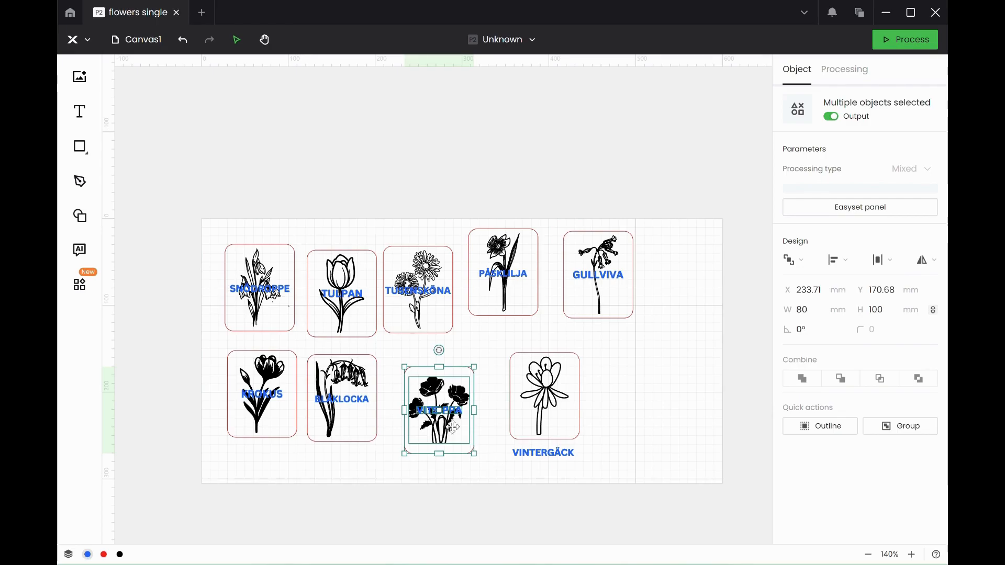
drag(433, 415, 422, 407)
Centre the VINTERGÄCK text, flower and frame on each other horizontally and vertically, keeping the whole card selected
mouse_move(581, 478)
mouse_down()
mouse_move(495, 381)
mouse_move(496, 350)
mouse_up()
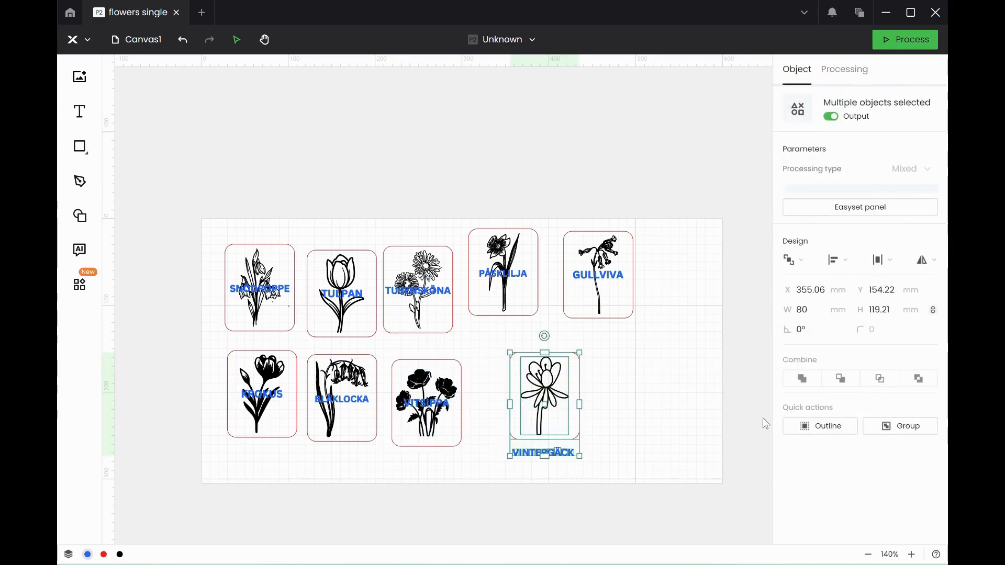
click(838, 260)
click(845, 304)
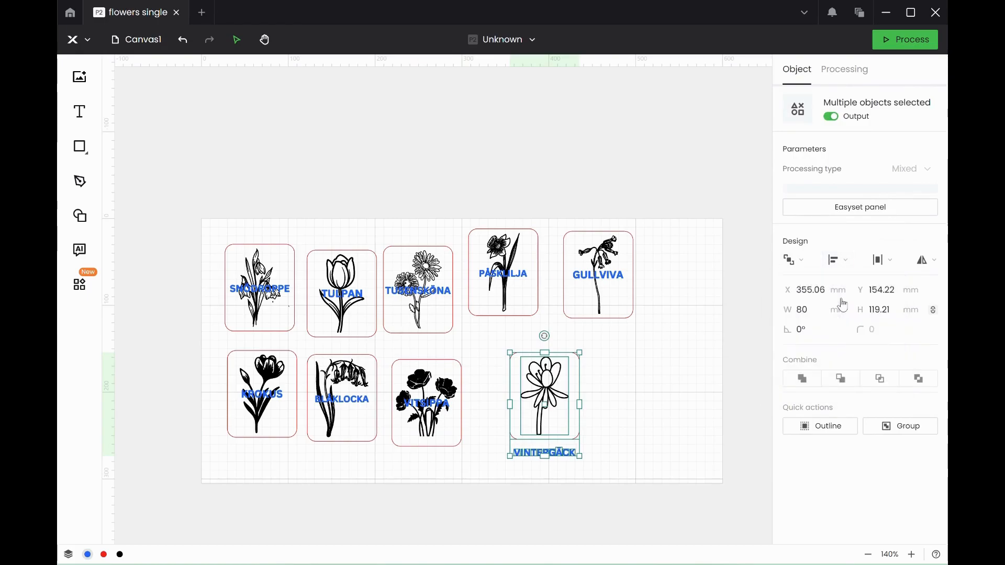
click(841, 264)
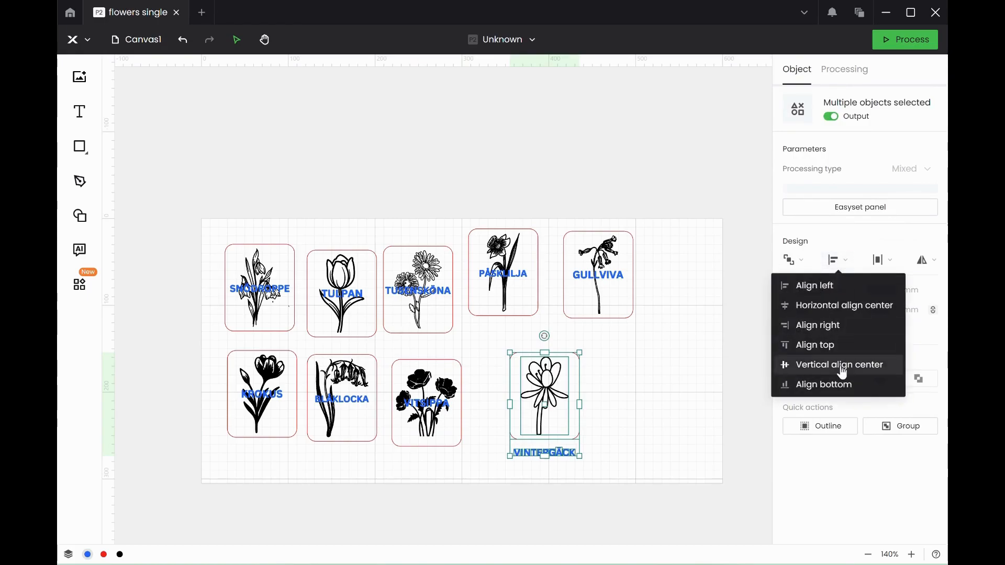
click(843, 367)
click(633, 415)
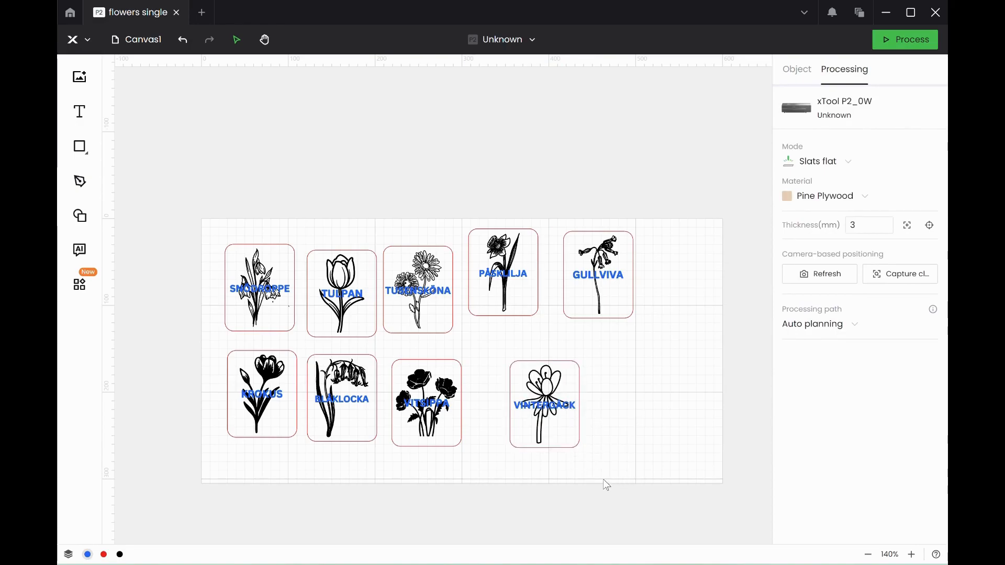
drag(603, 479, 529, 375)
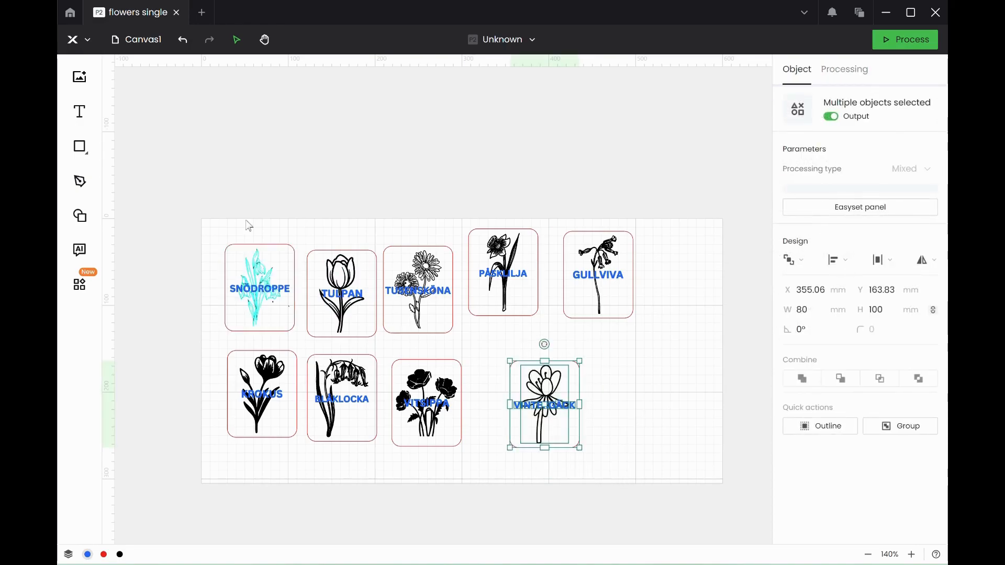
Group the VINTERGÄCK text, flower and frame, and move the card into the lower-right corner of the work area
right_click(528, 397)
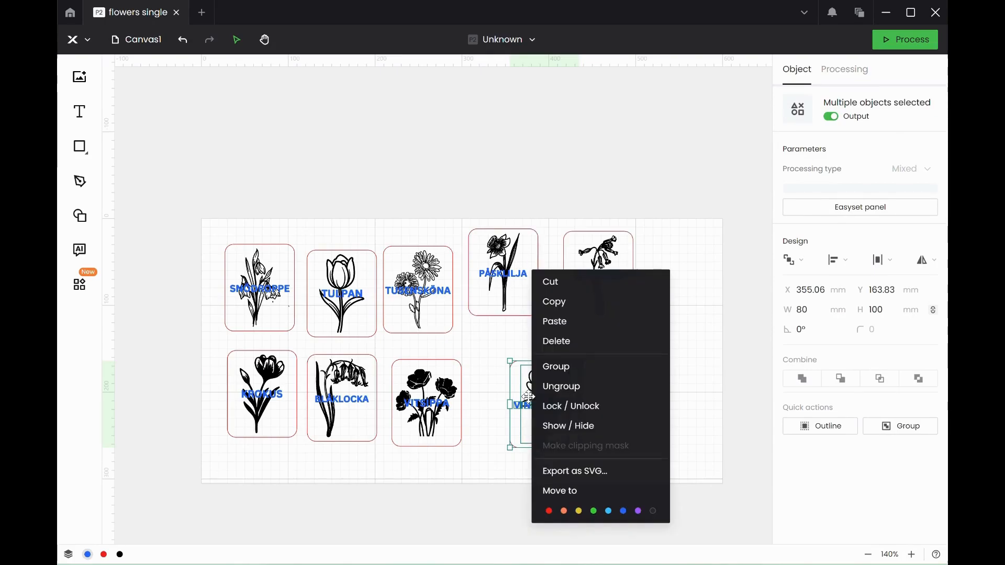
click(565, 370)
drag(544, 395, 670, 421)
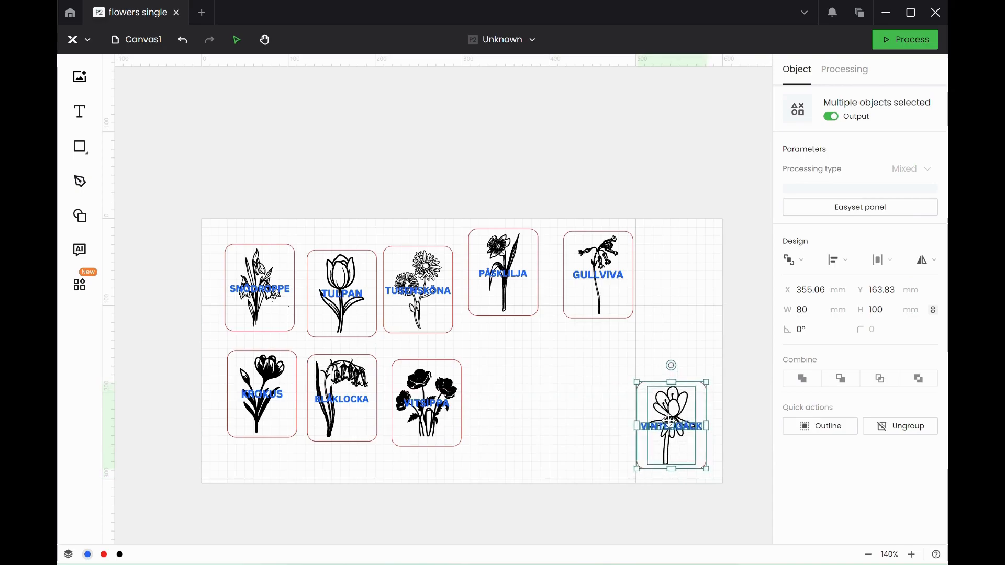
Group the VITSIPPA text, flower and frame, and move the card directly beside the VINTERGÄCK card
drag(479, 466, 392, 347)
right_click(406, 390)
click(441, 363)
drag(425, 379, 592, 396)
click(509, 394)
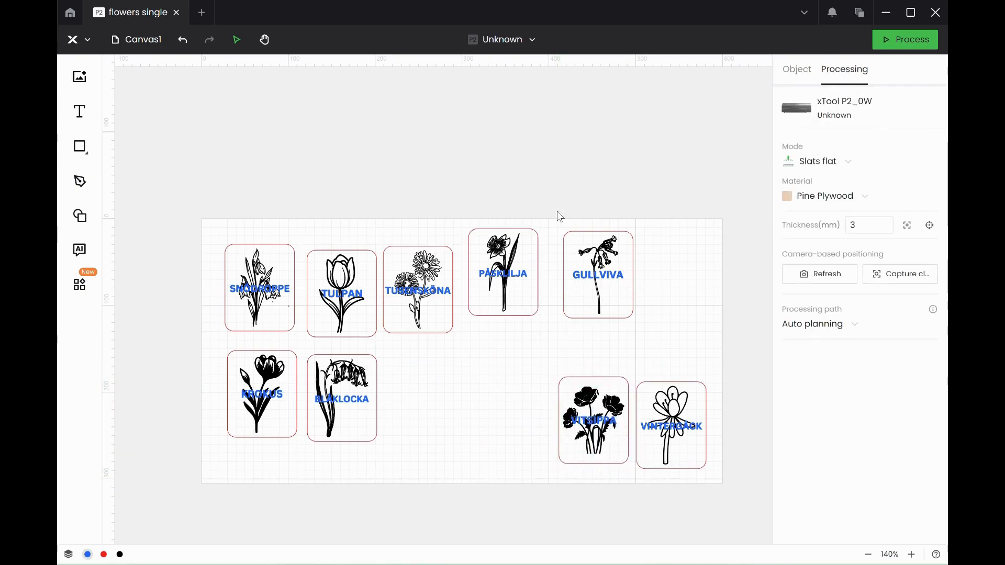
Move the GULLVIVA, PÅSKLILJA and TUSENSKÖNA cards into a tight row just above the VINTERGÄCK and VITSIPPA cards
drag(578, 227, 696, 366)
drag(466, 205, 563, 311)
drag(504, 283, 593, 344)
drag(398, 207, 466, 338)
drag(419, 303, 516, 348)
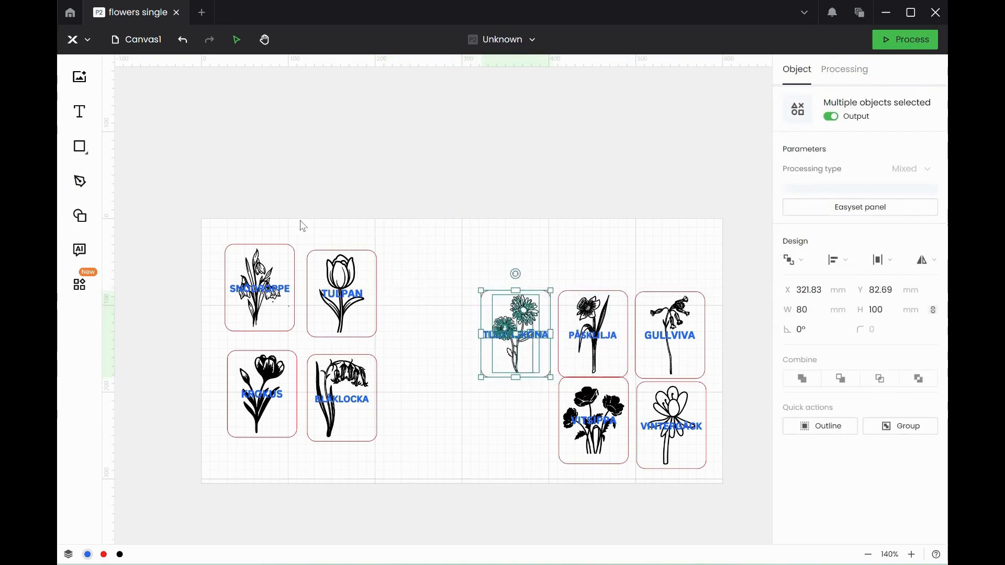
Move the TULPAN, BLÅKLOCKA and KROKUS cards into the lower row, in that order leftward from the VITSIPPA card
drag(318, 230, 393, 341)
drag(342, 294, 517, 424)
drag(331, 333, 412, 441)
drag(325, 392, 424, 417)
mouse_move(293, 465)
mouse_down()
mouse_move(217, 378)
mouse_move(212, 354)
mouse_up()
mouse_move(286, 398)
mouse_down()
mouse_move(377, 435)
mouse_move(390, 429)
mouse_up()
Move the SNÖDROPPE card into the upper row beside TUSENSKÖNA, above the BLÅKLOCKA card
drag(224, 230, 283, 346)
drag(244, 279, 426, 323)
click(282, 290)
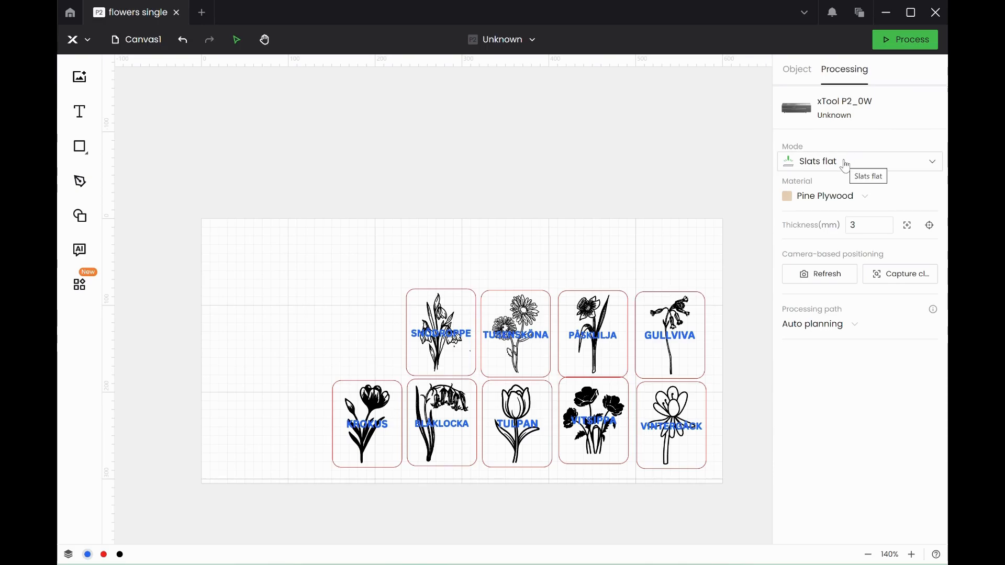
Choose Pine Plywood as the processing material
click(868, 202)
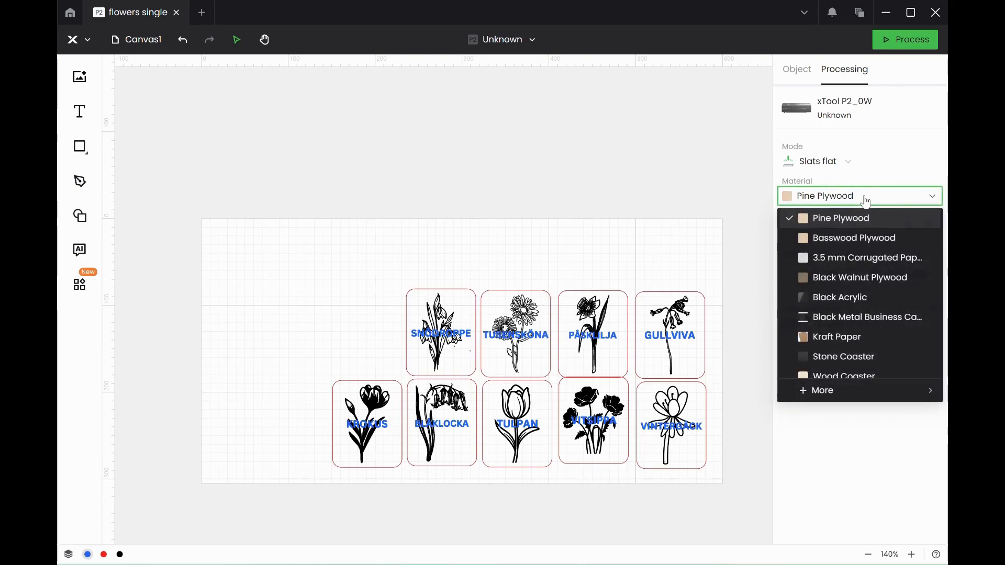
scroll(870, 233, up, 1)
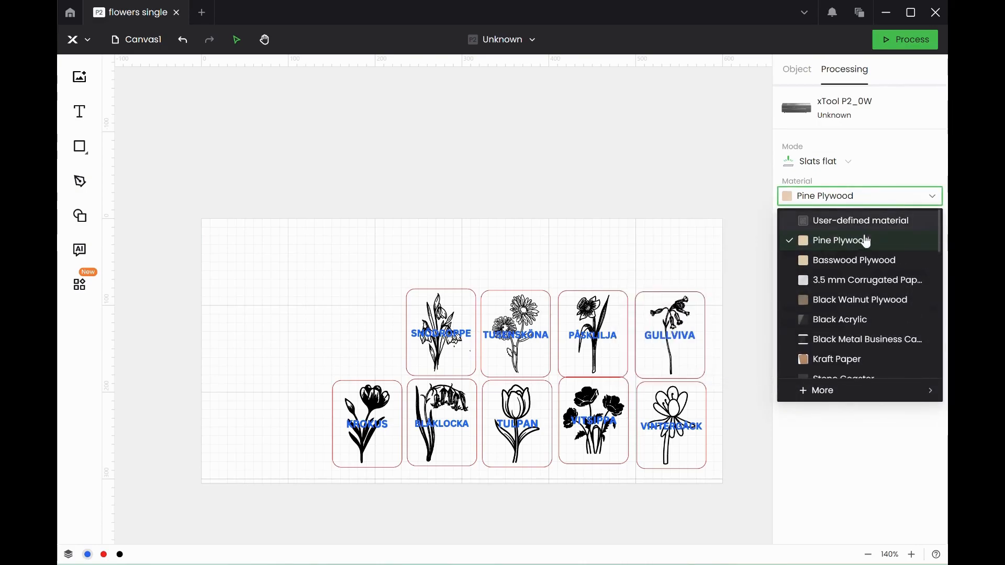
click(857, 250)
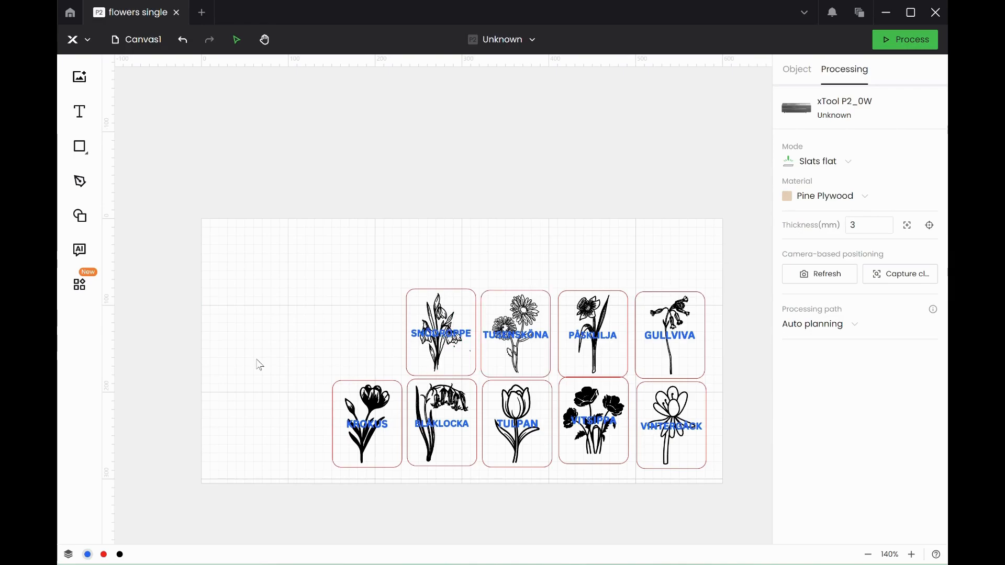
Look over the layer and object list, and turn off output for all flower names on the Blue layer
click(68, 555)
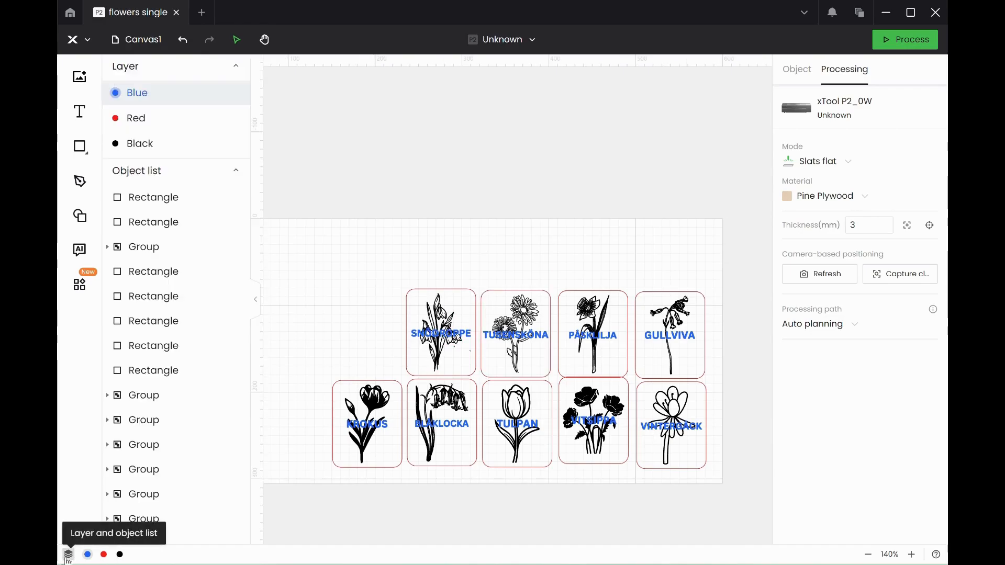
click(68, 554)
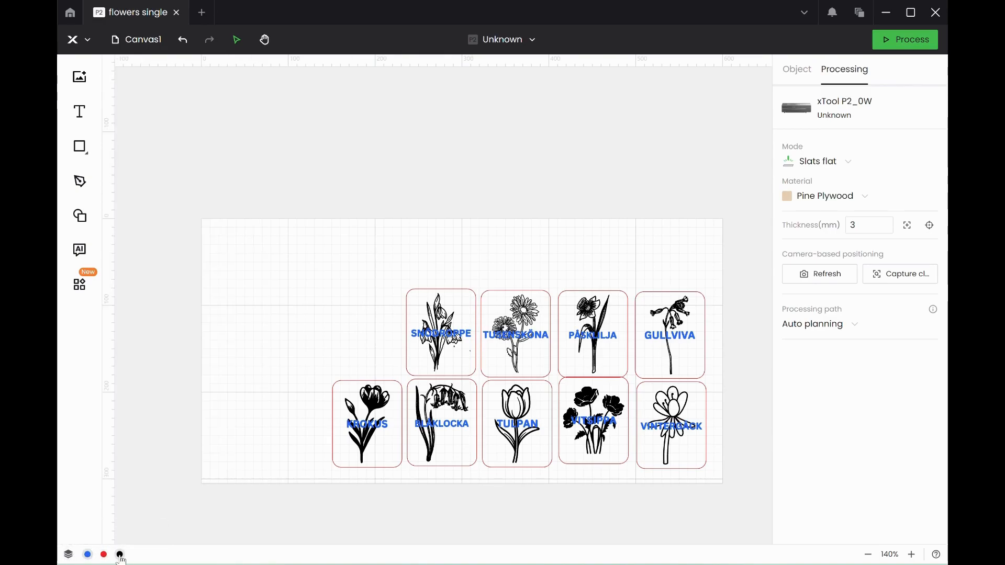
click(88, 555)
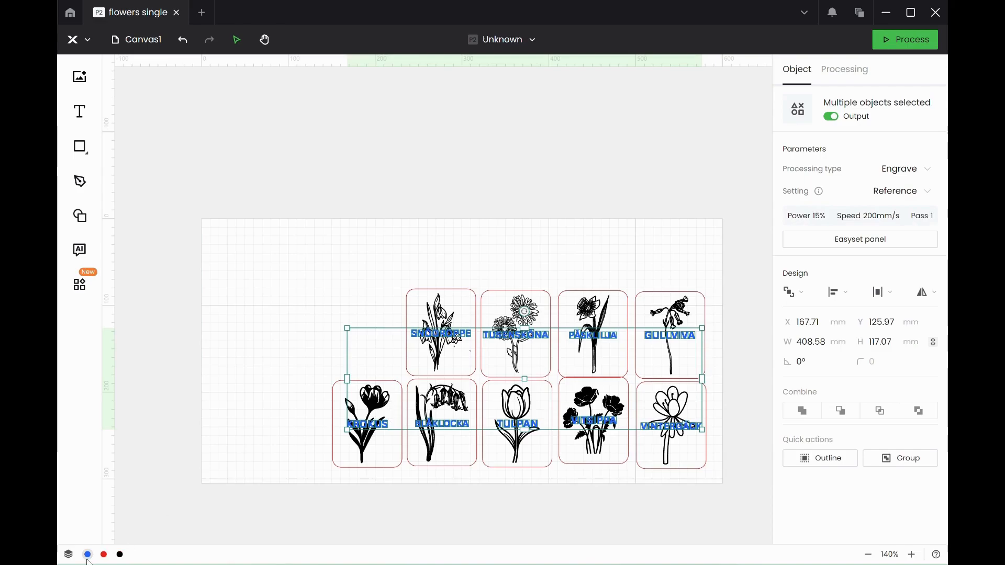
click(835, 121)
click(457, 235)
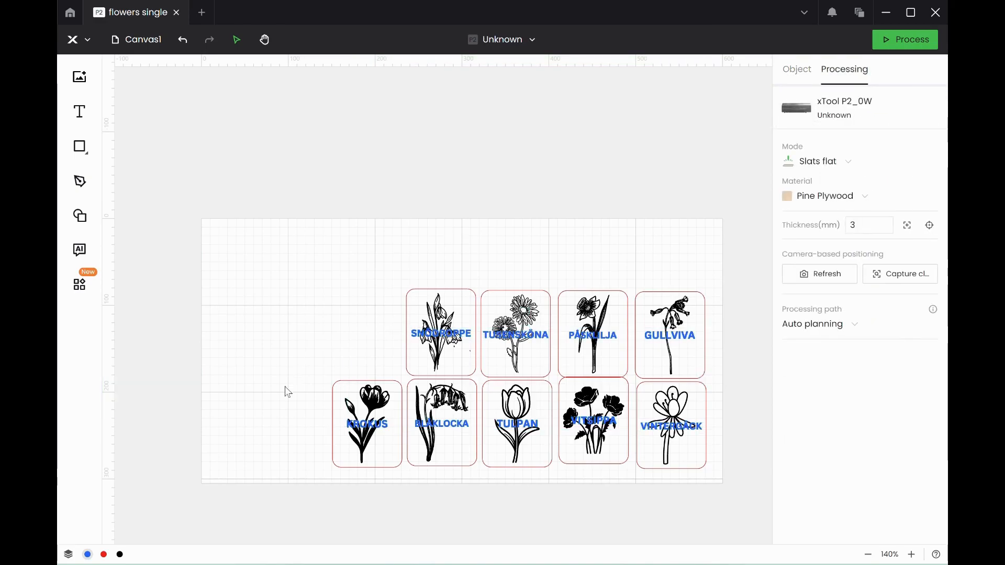
Select all flower drawings on the Black layer, try the Score processing type, and set them back to Engrave
click(120, 556)
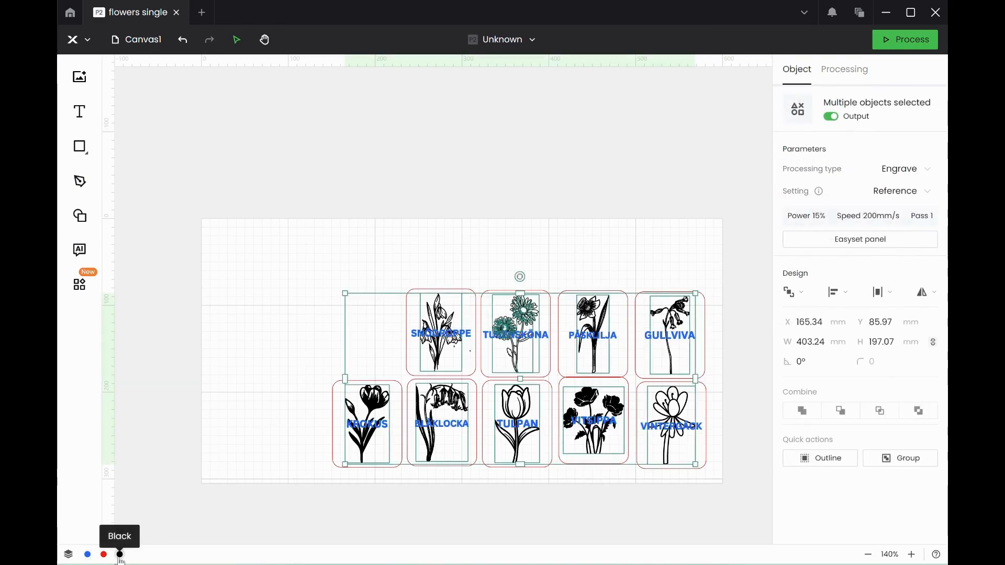
click(924, 173)
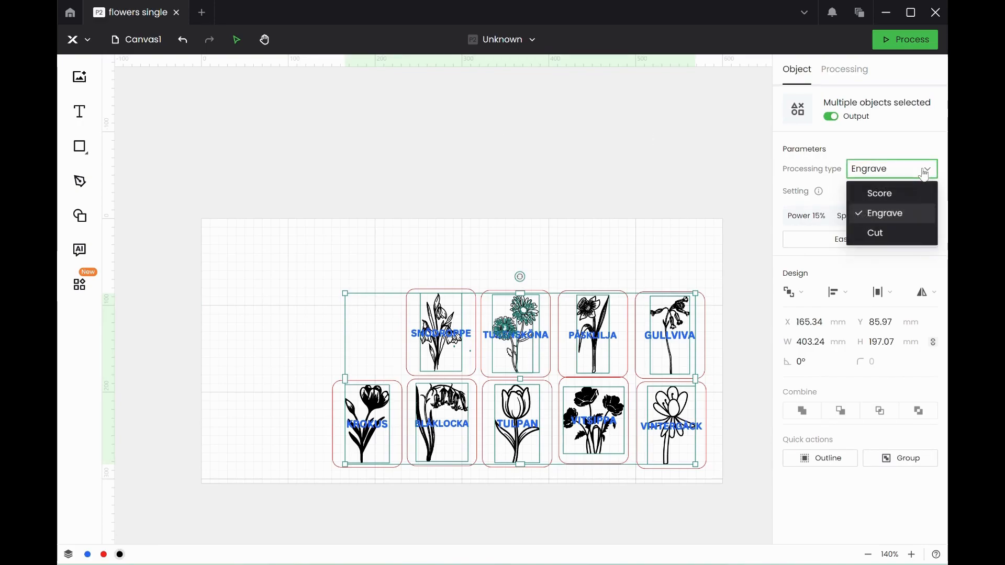
click(907, 197)
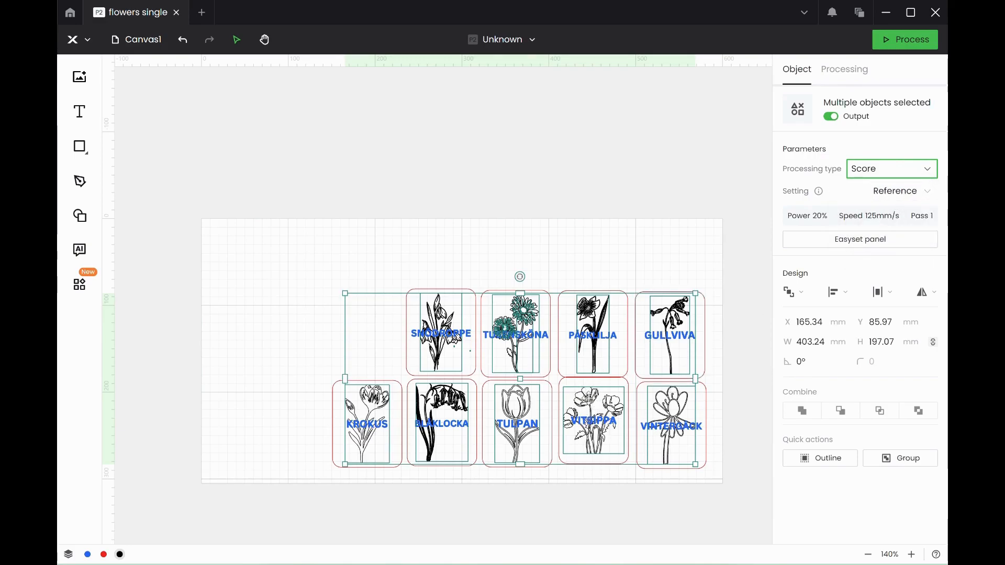
click(923, 168)
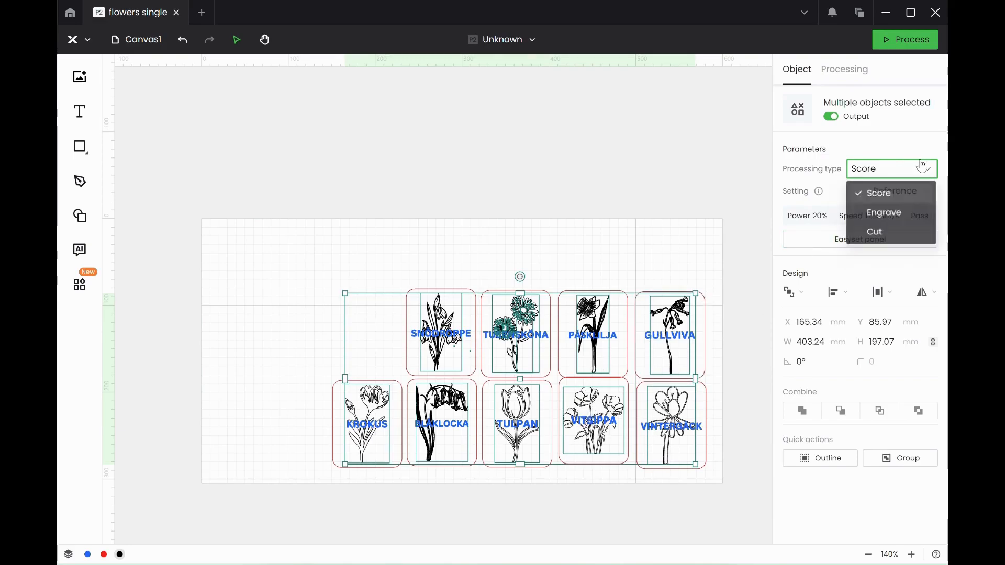
click(906, 221)
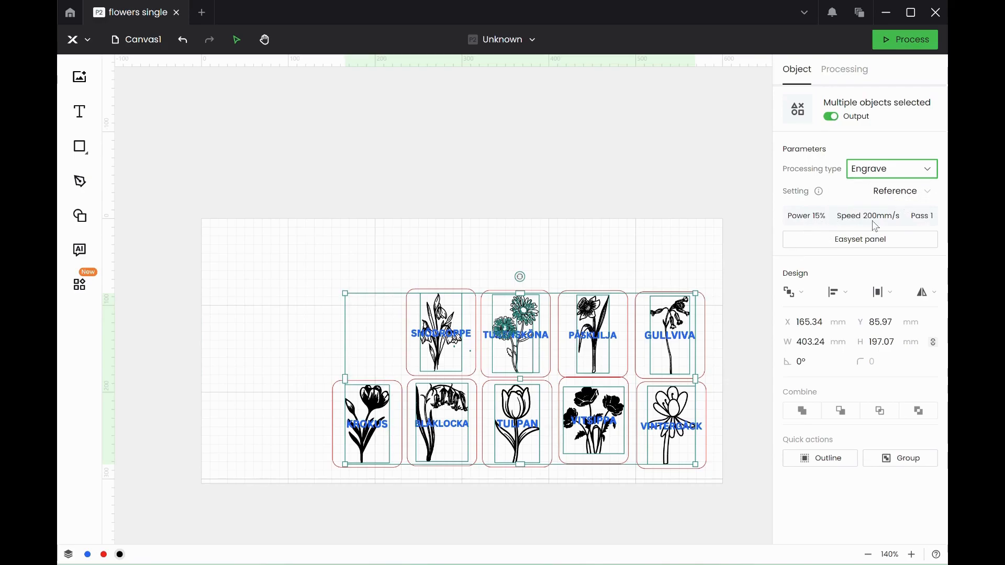
Set the engraving of the black flower drawings to 25% power and 150 mm/s from the Pine Plywood one-click test grid
click(861, 250)
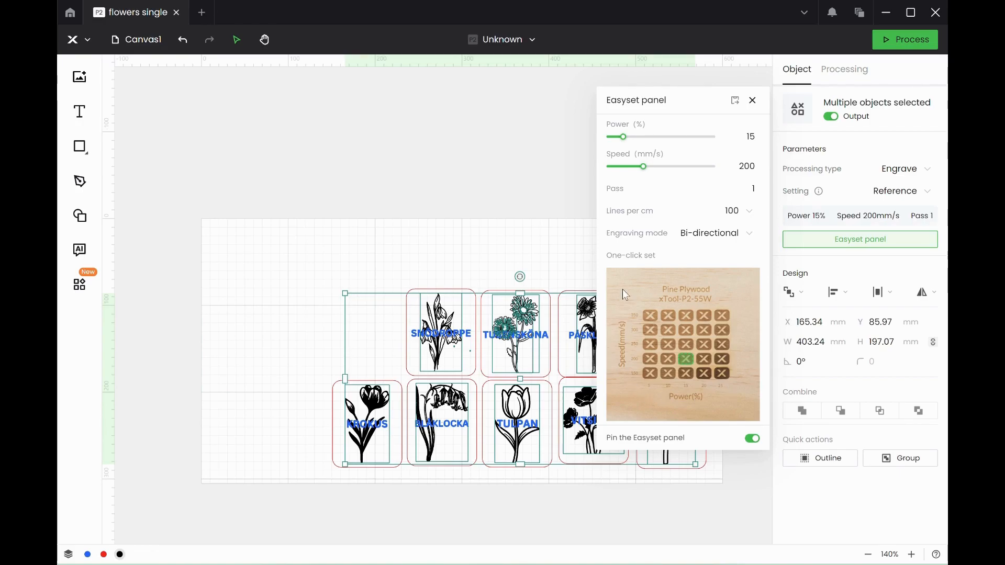
click(691, 380)
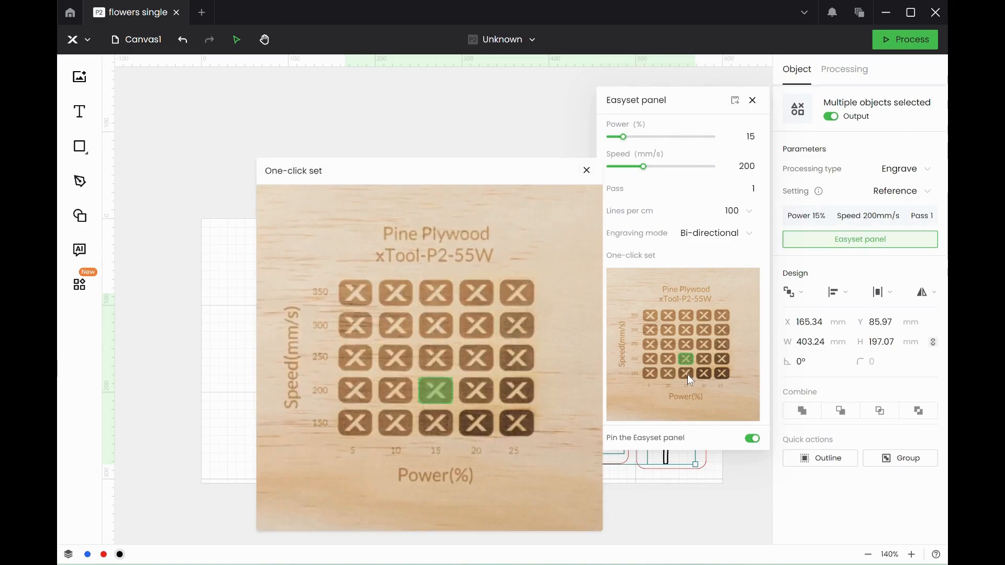
mouse_move(435, 430)
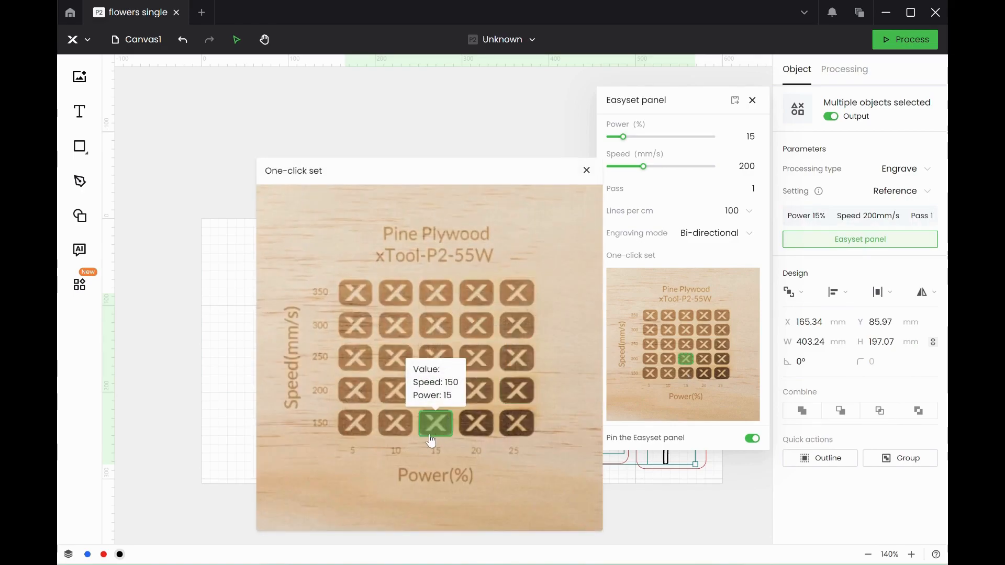
mouse_move(518, 428)
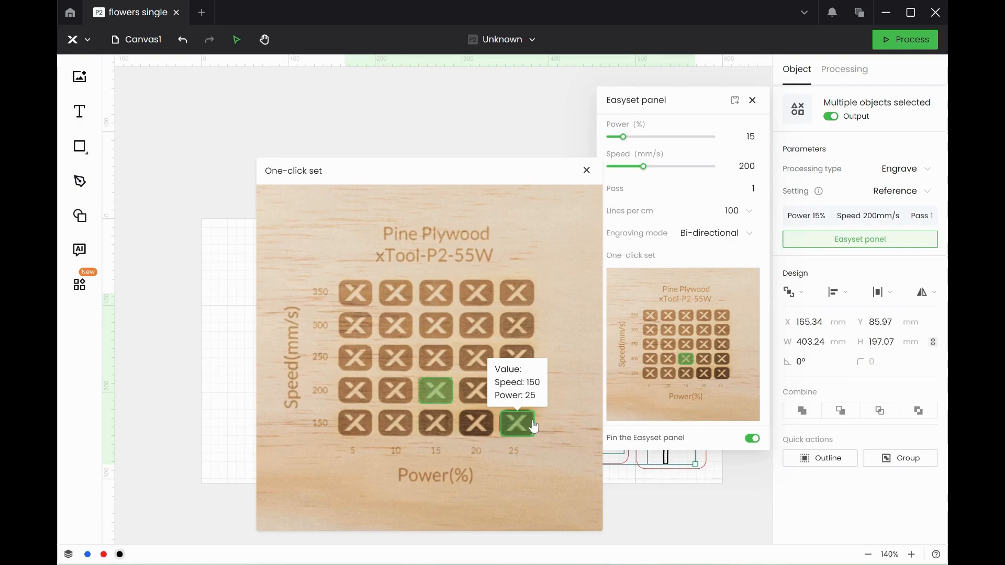
click(535, 427)
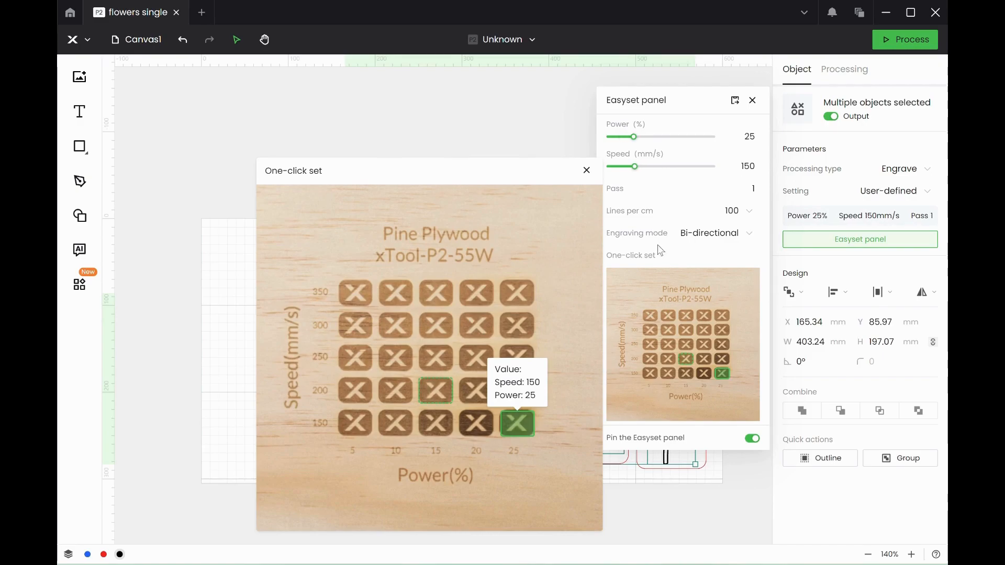
click(587, 172)
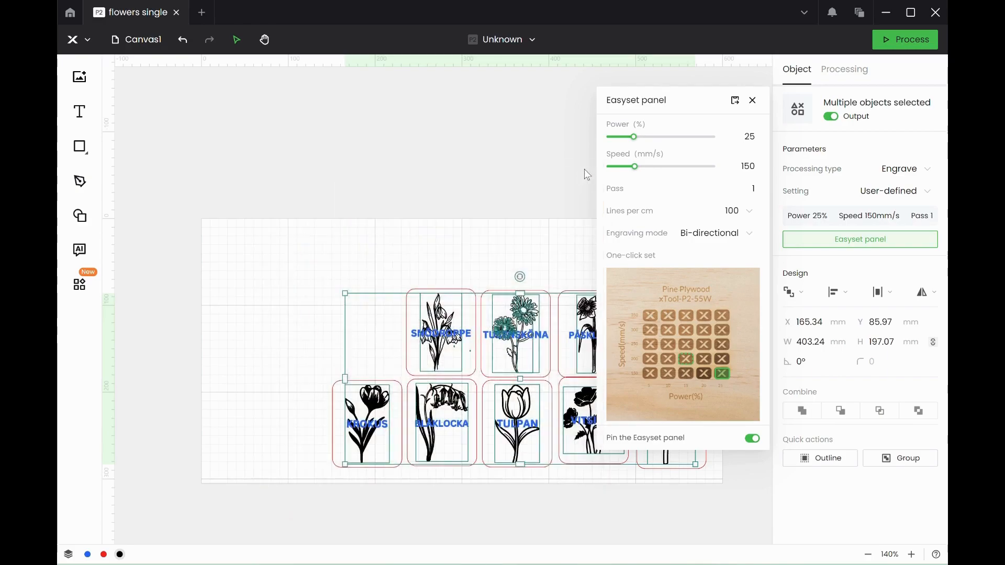
click(754, 107)
click(669, 178)
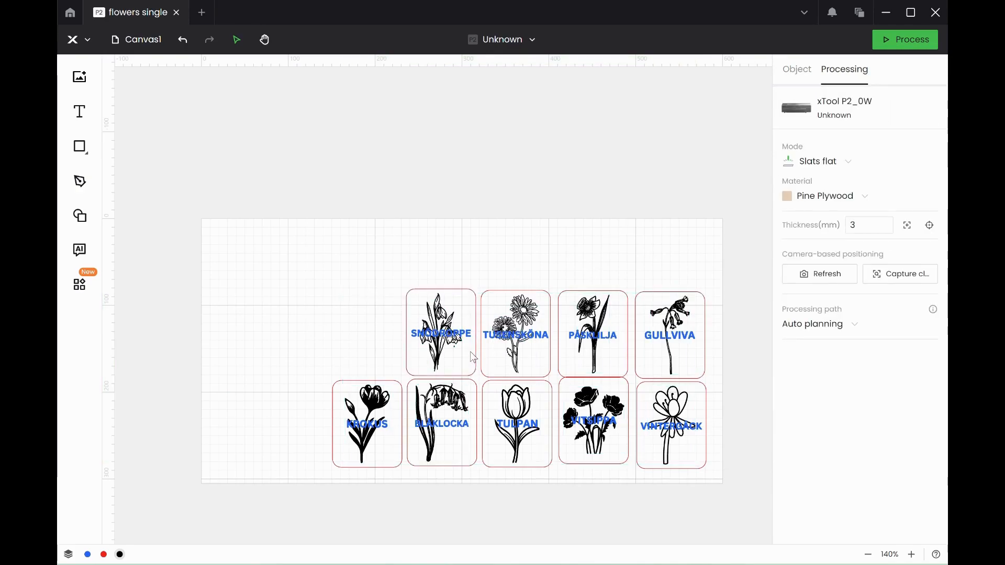
Try to delete the tiny stray mark beneath the right-hand blossom on the SNÖDROPPE card
scroll(459, 355, up, 10)
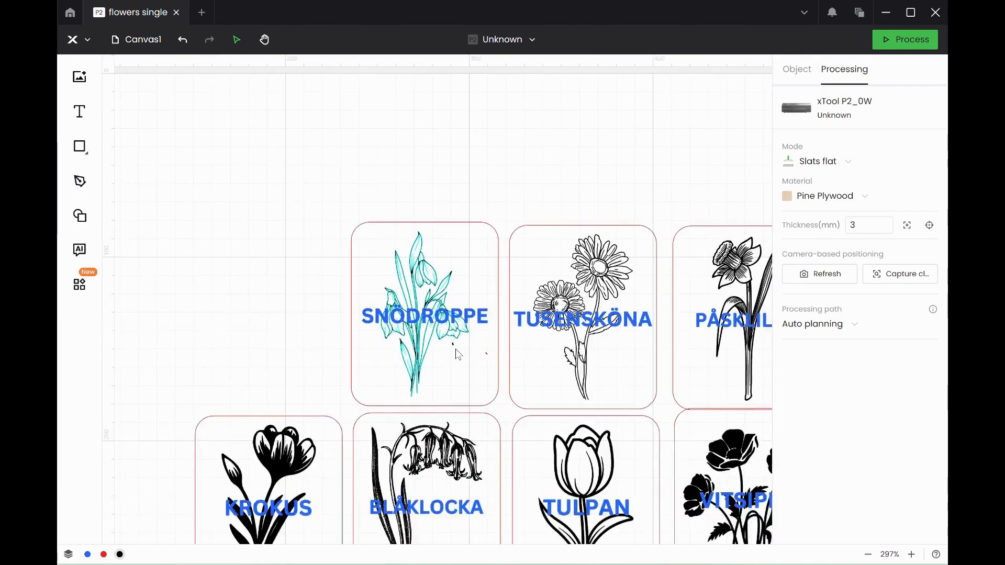
scroll(459, 355, up, 2)
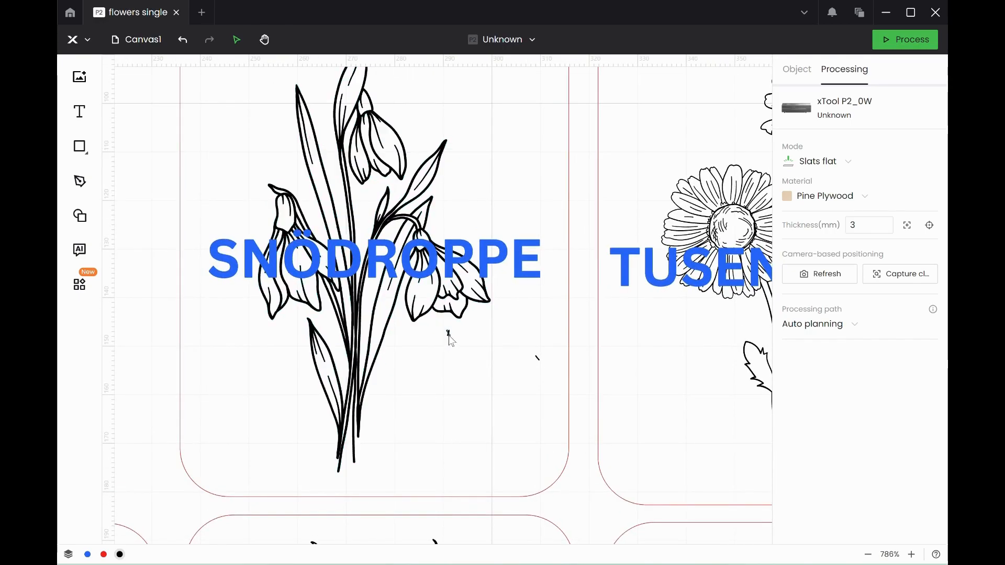
click(449, 336)
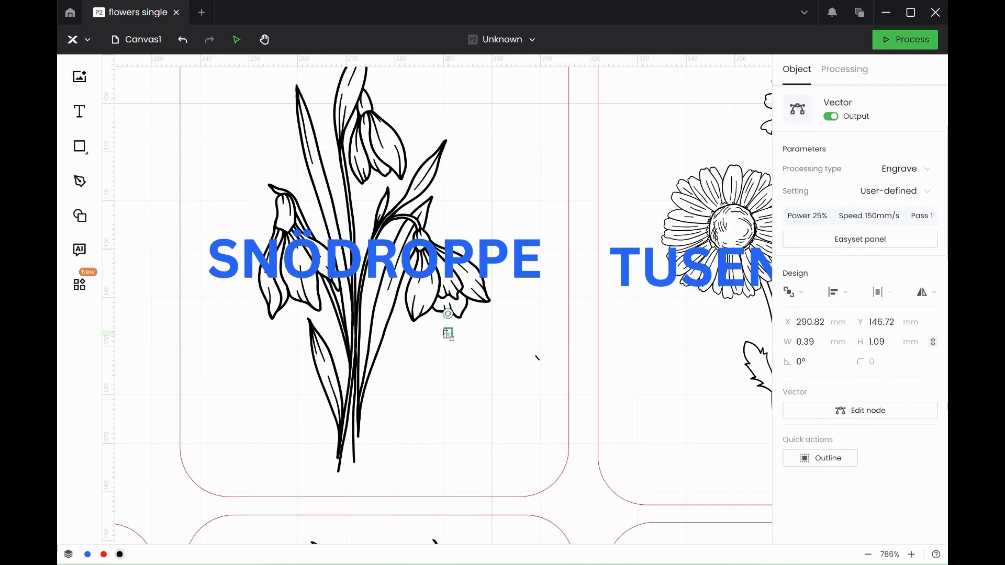
key(Delete)
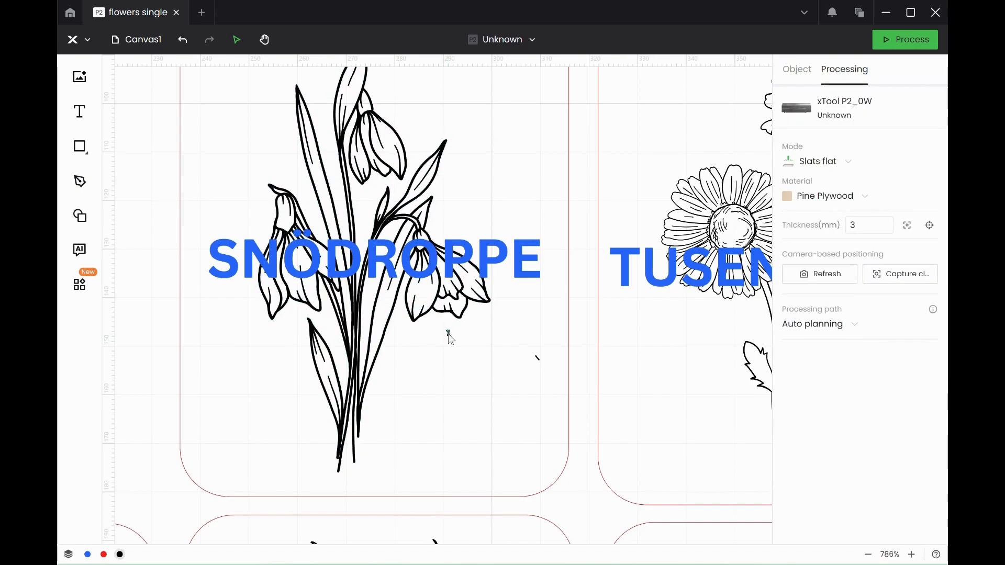
click(448, 335)
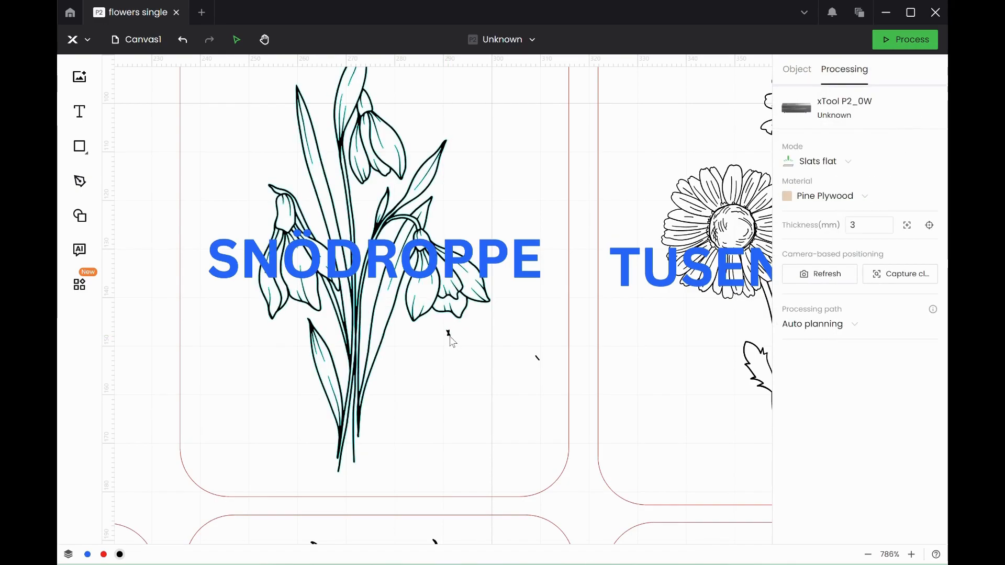
click(451, 335)
Delete the two stray marks on the SNÖDROPPE card, excluding its frame, flower and name from the selection
scroll(543, 372, down, 3)
drag(413, 139, 565, 452)
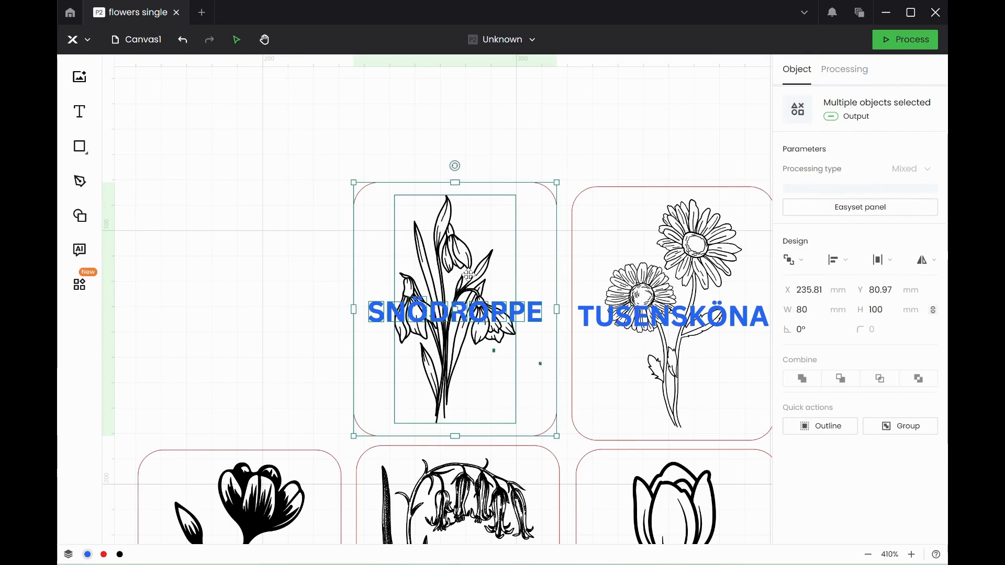
click(511, 218)
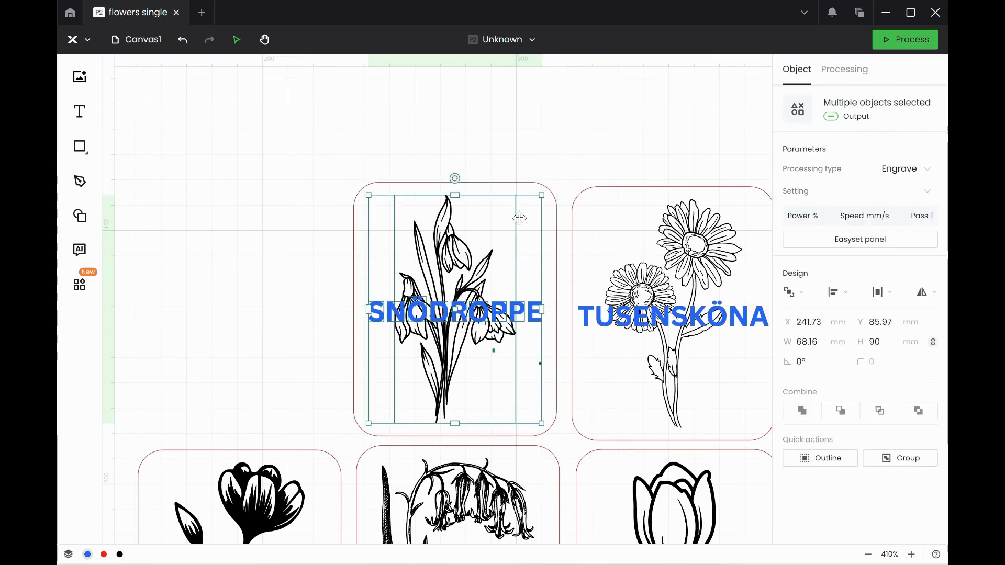
shift+click(508, 223)
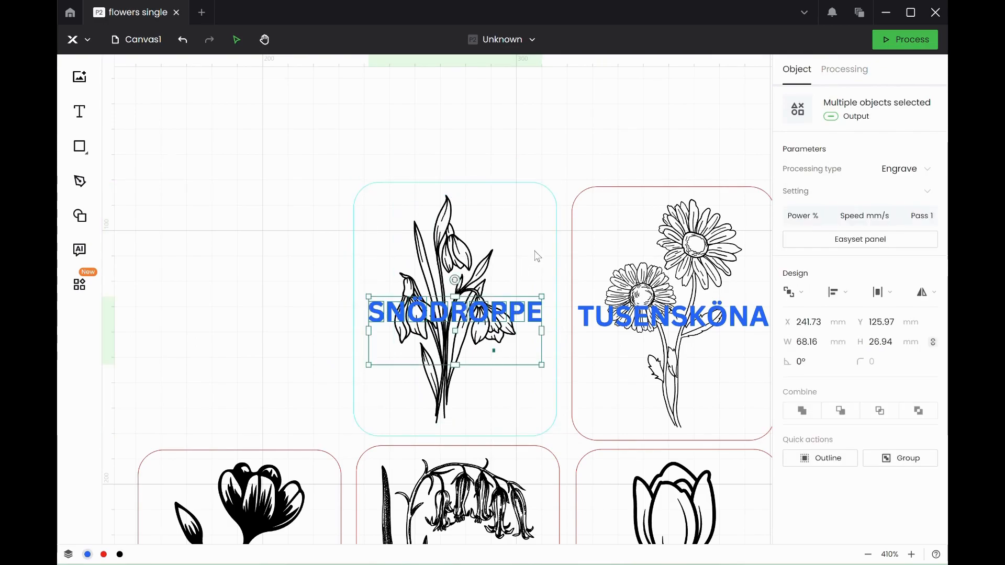
shift+click(516, 311)
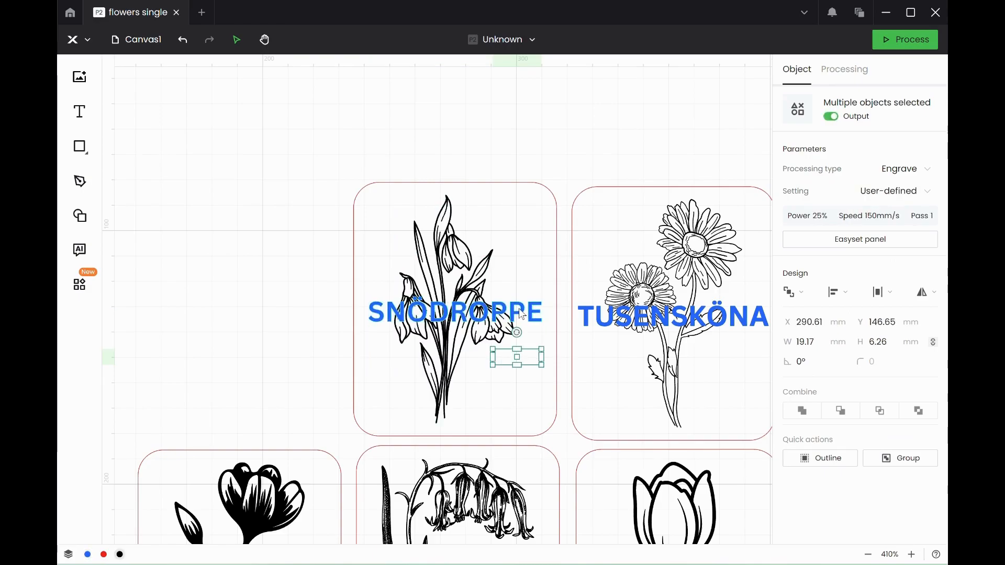
key(Delete)
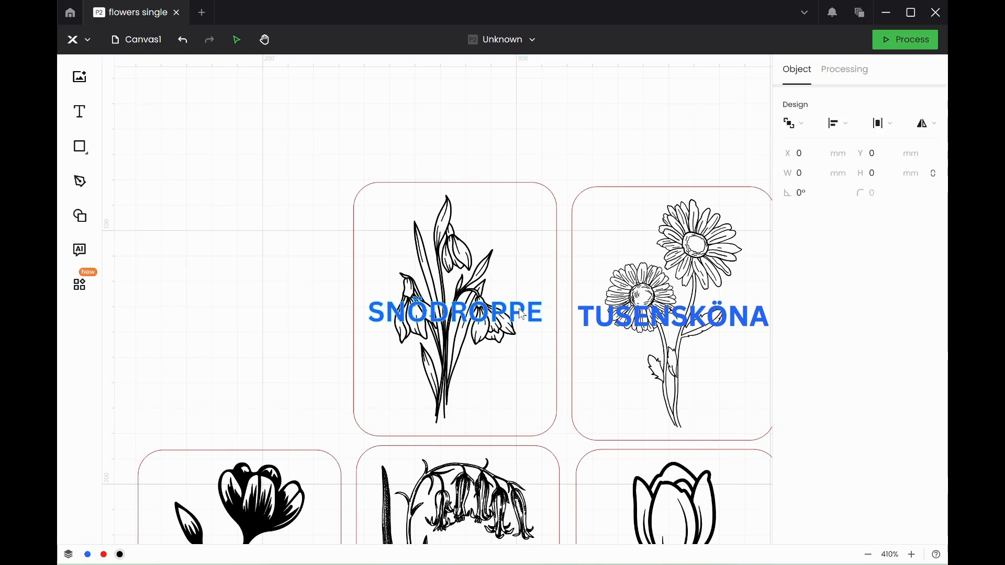
Check the full card layout, open the processing preview, and scrub through the laser path with playback at 0.5x
scroll(527, 283, down, 5)
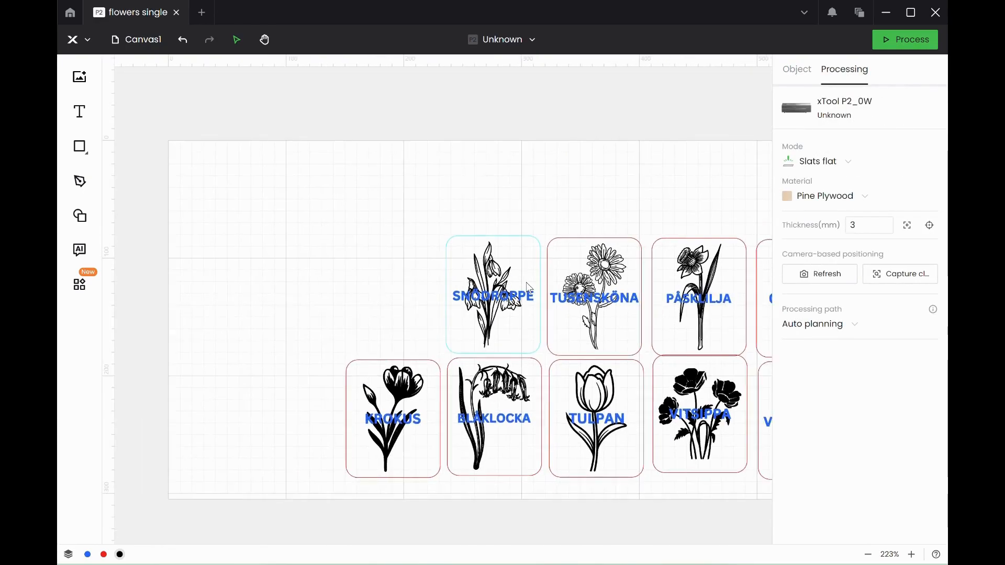
scroll(527, 283, right, 4)
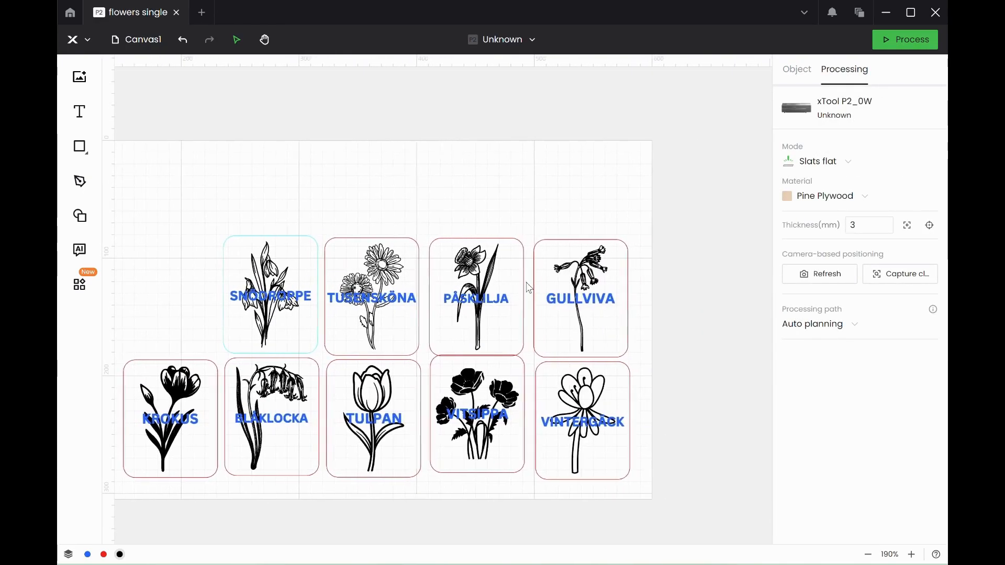
scroll(526, 283, left, 2)
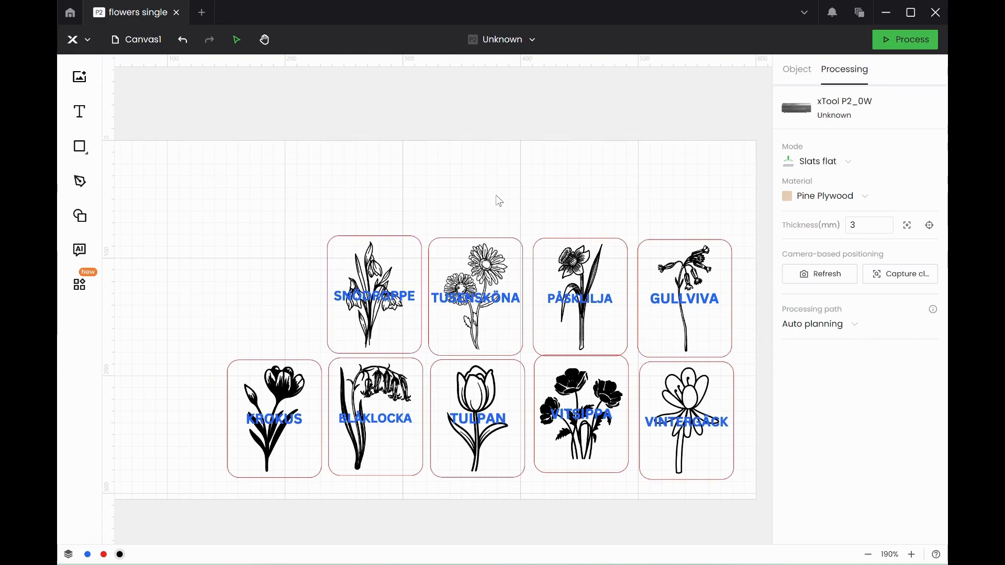
click(898, 46)
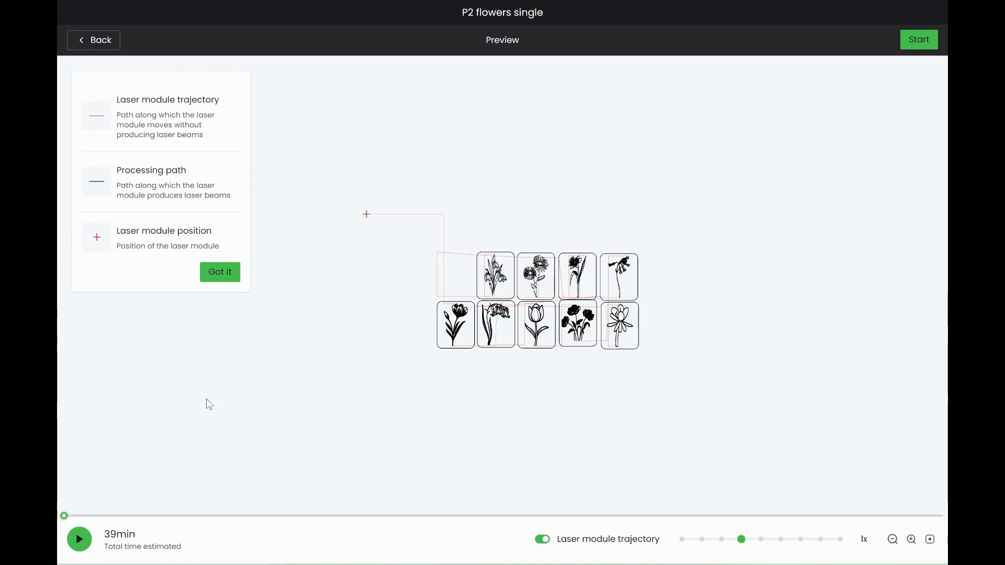
click(721, 540)
mouse_move(63, 521)
mouse_down()
mouse_move(751, 520)
mouse_move(923, 526)
mouse_move(944, 537)
mouse_move(760, 504)
mouse_move(627, 461)
mouse_up()
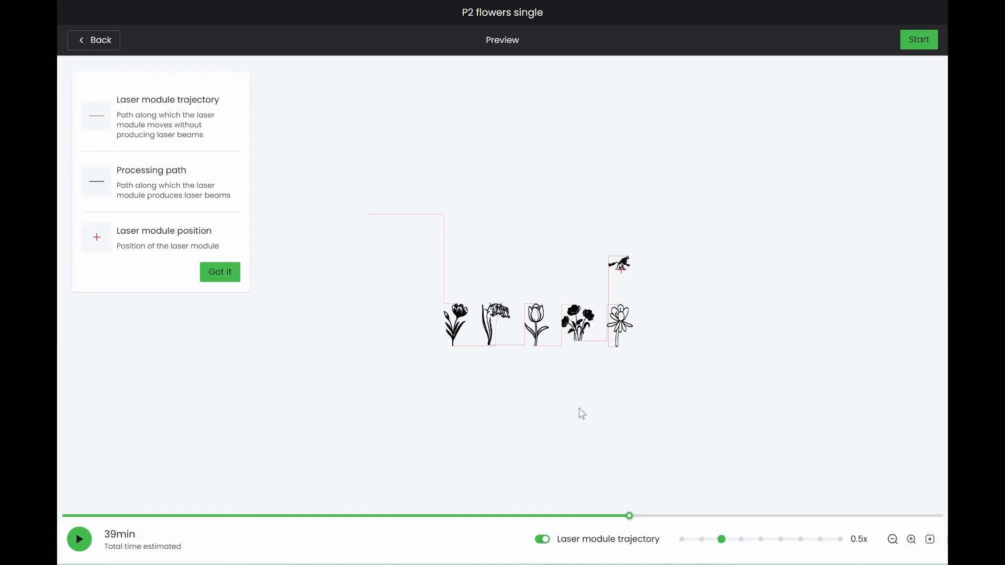
mouse_move(631, 519)
mouse_down()
mouse_move(314, 516)
mouse_move(236, 478)
mouse_move(164, 460)
mouse_move(314, 463)
mouse_move(471, 505)
mouse_up()
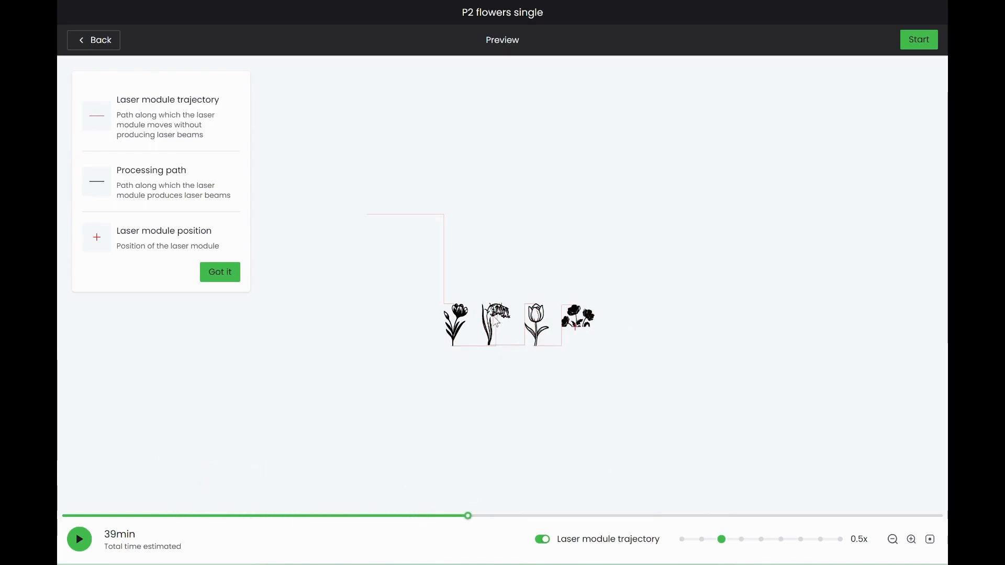